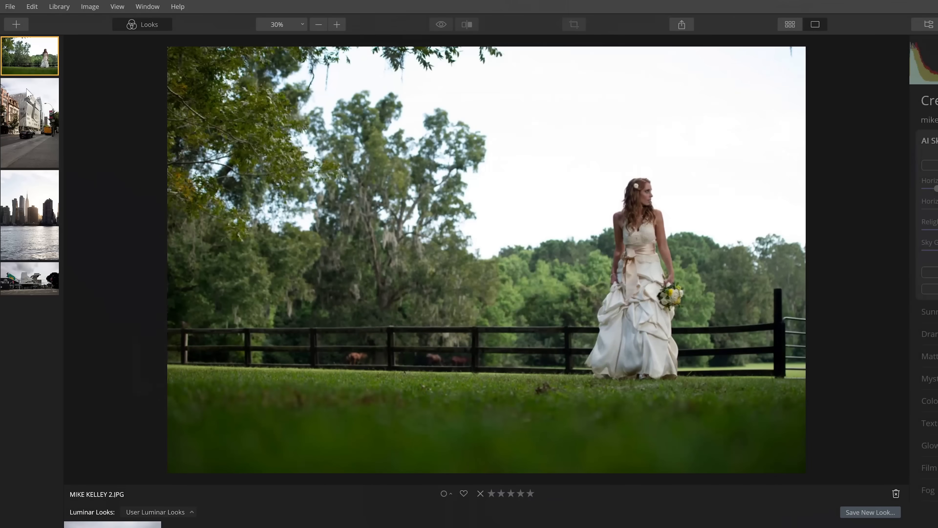
Step: Look through the four photos in the filmstrip and return to the photo of the bride
click(28, 128)
click(29, 225)
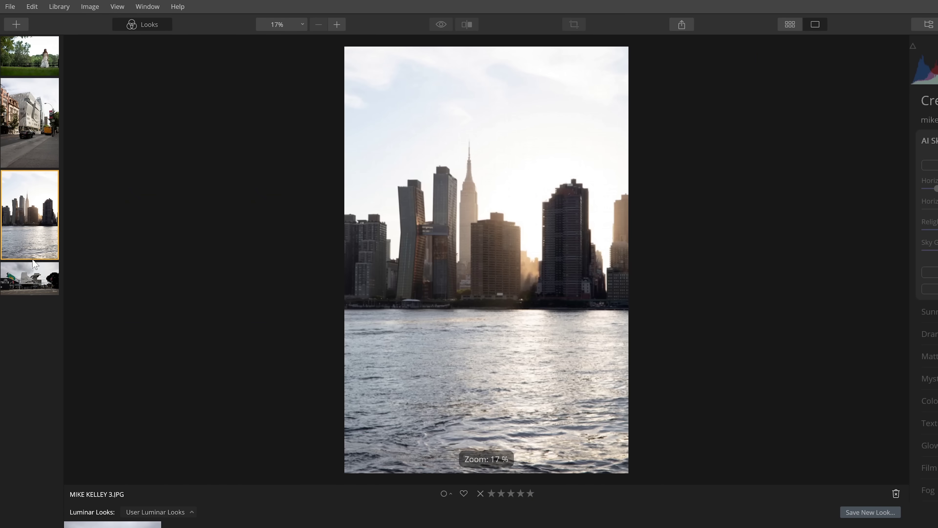
click(39, 290)
click(34, 68)
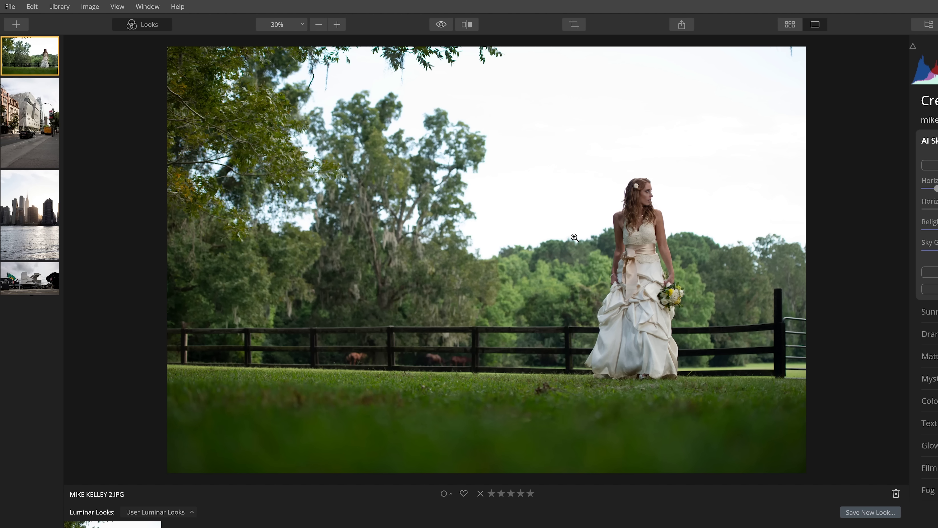
click(549, 248)
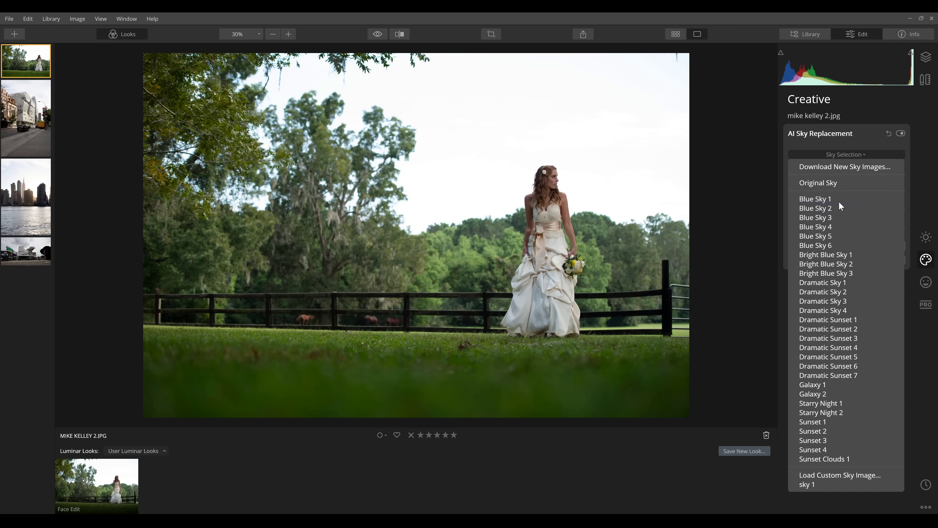
Step: Replace the bride photo's sky with Blue Sky 1 and set Sky Exposure to 100
click(838, 201)
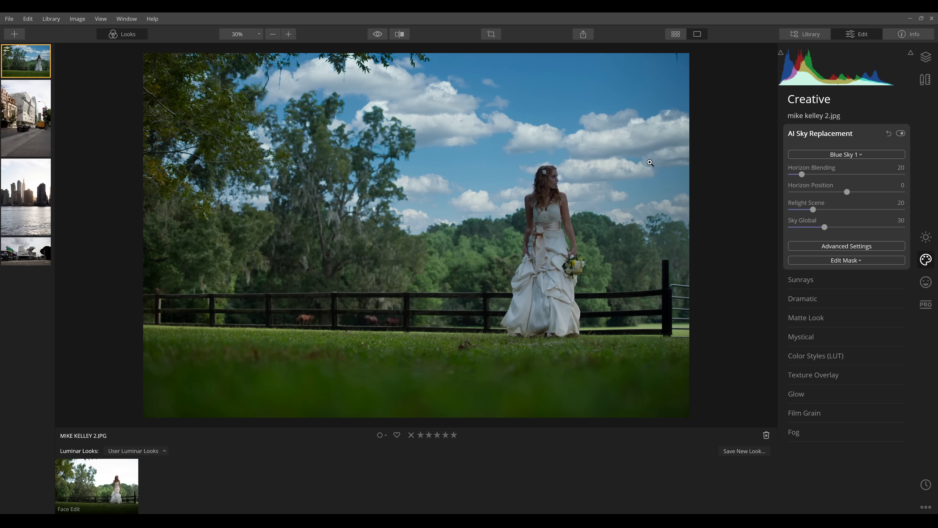
click(834, 245)
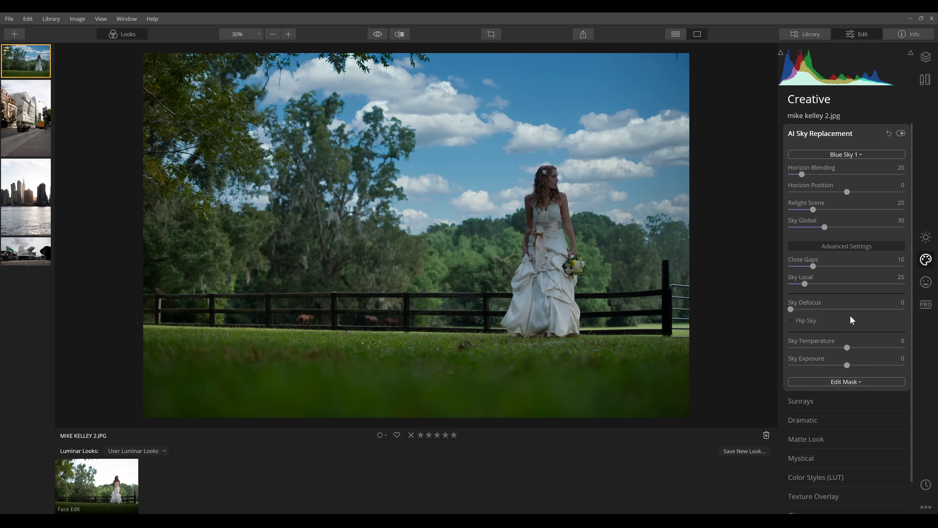
drag(847, 367, 866, 364)
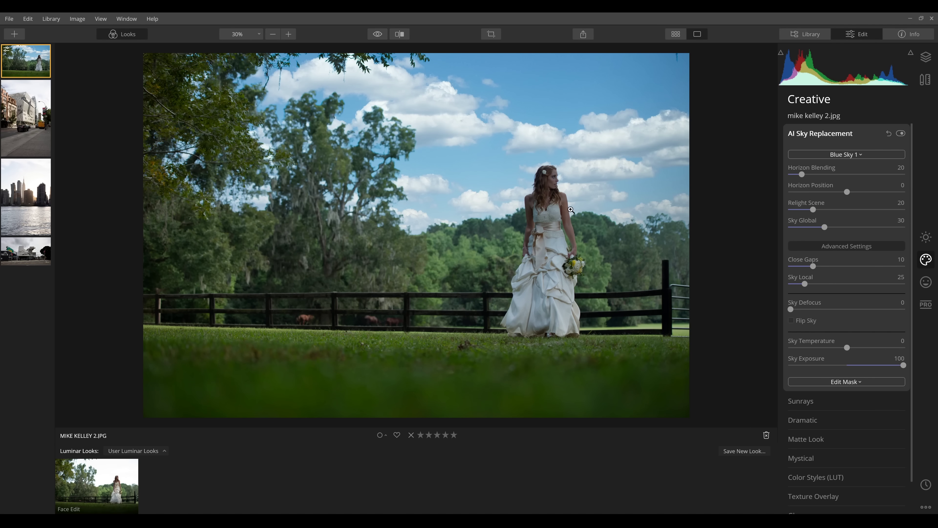
Step: Erase the sky replacement effect from the bride with a size 76 mask brush, and collapse the advanced sky settings
click(845, 382)
click(788, 394)
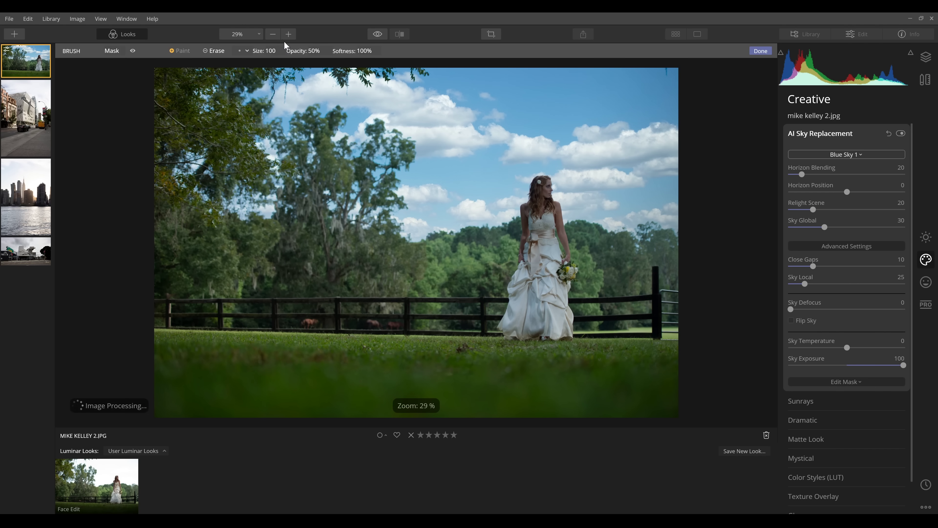
click(180, 51)
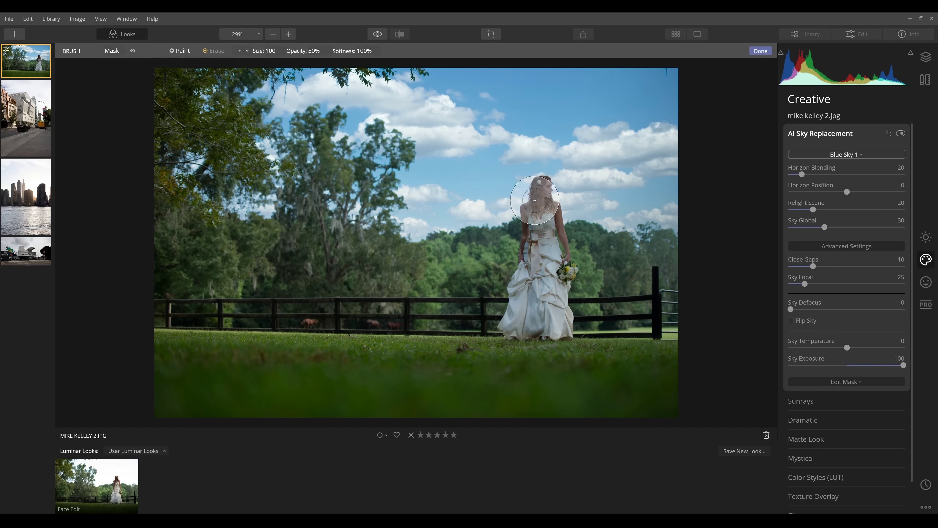
scroll(540, 195, down, 5)
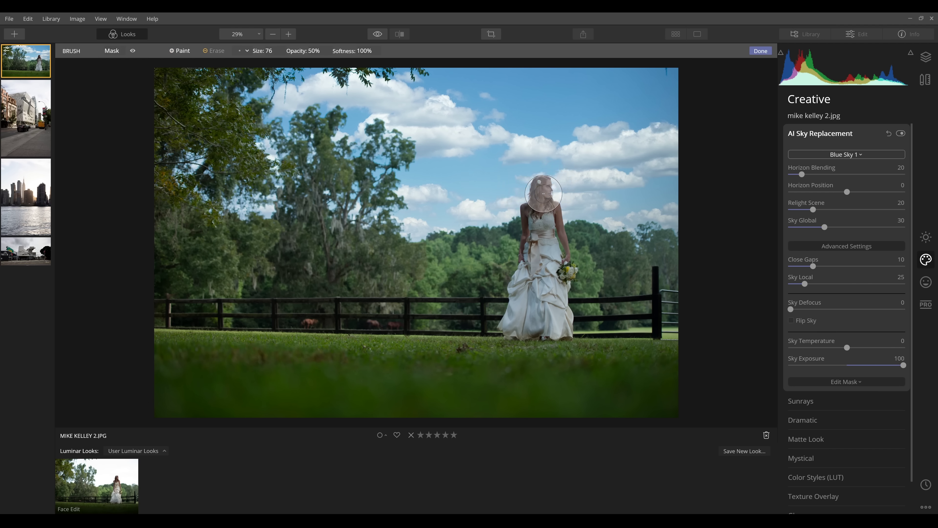
mouse_move(538, 228)
mouse_down()
mouse_move(539, 238)
mouse_move(546, 215)
mouse_move(543, 265)
mouse_up()
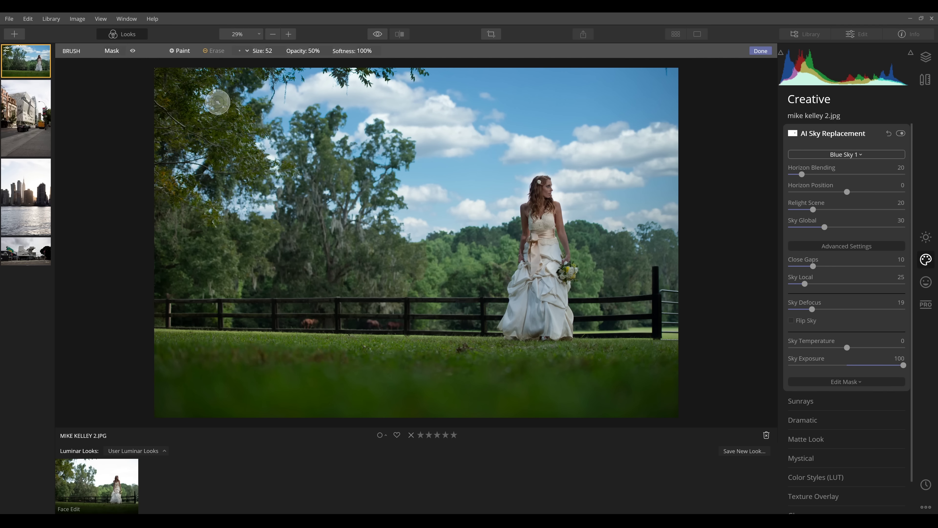
click(855, 245)
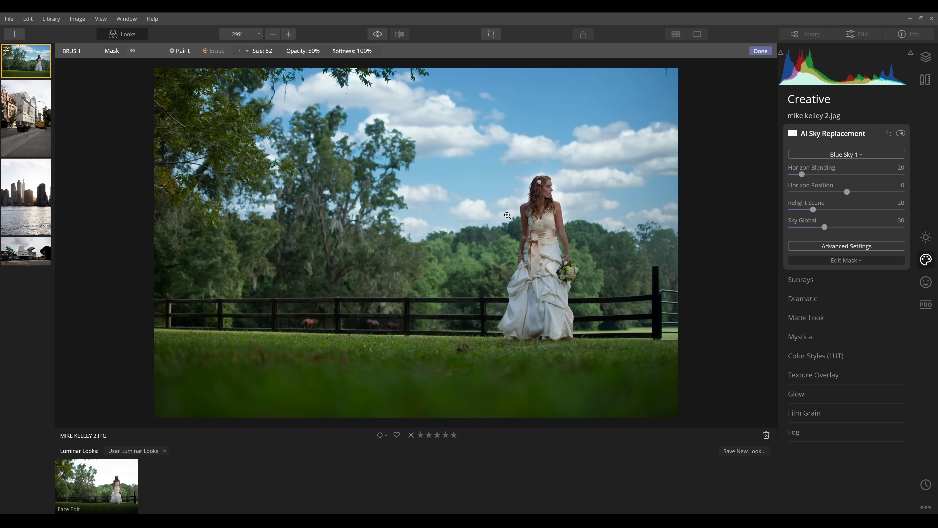
click(485, 227)
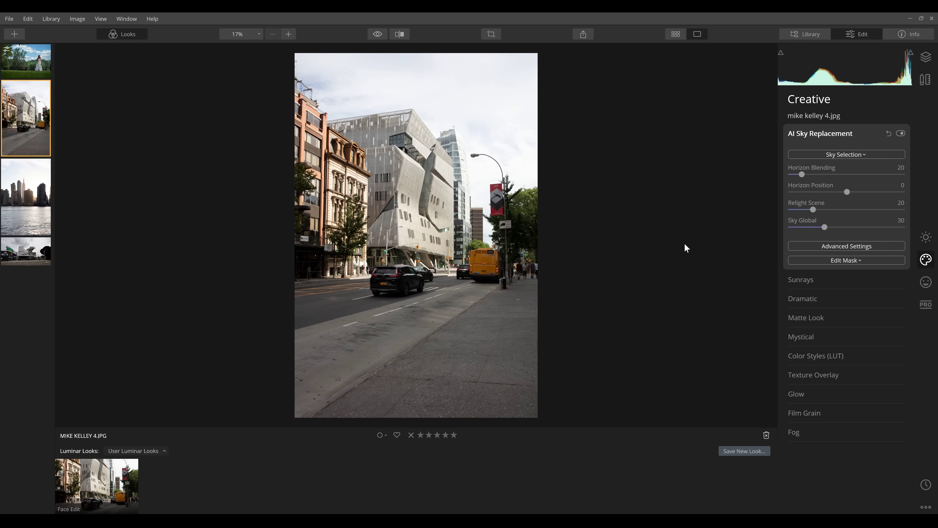
Step: Replace the street photo's sky with Blue Sky 2 and try Horizon Position values such as -36 and 57
click(859, 153)
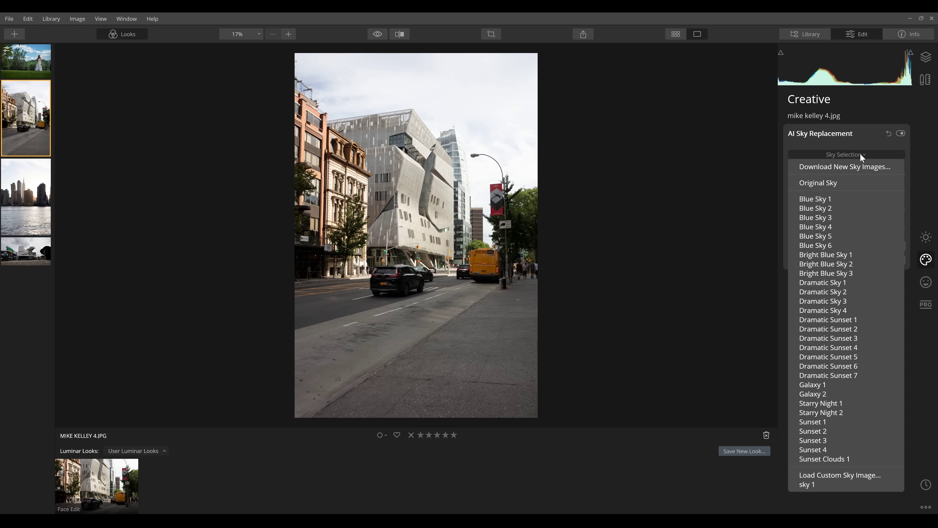
click(837, 208)
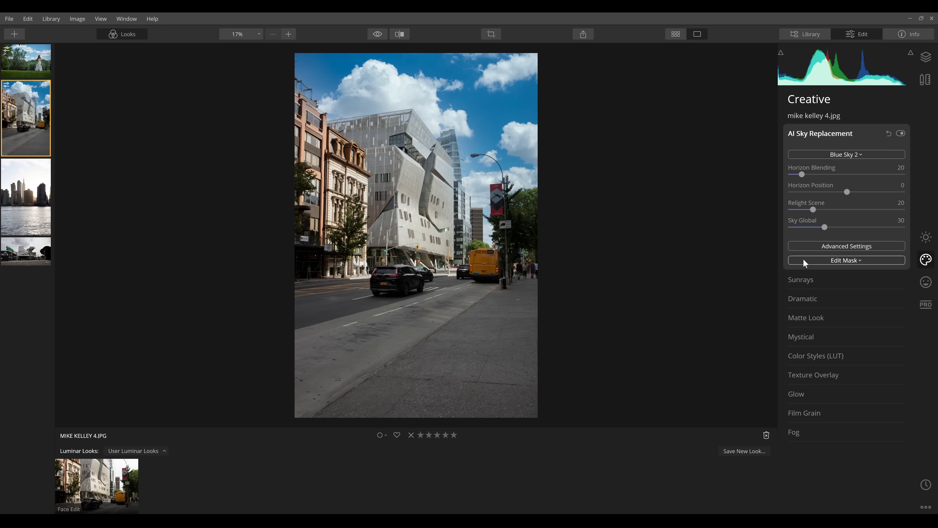
drag(846, 192, 826, 192)
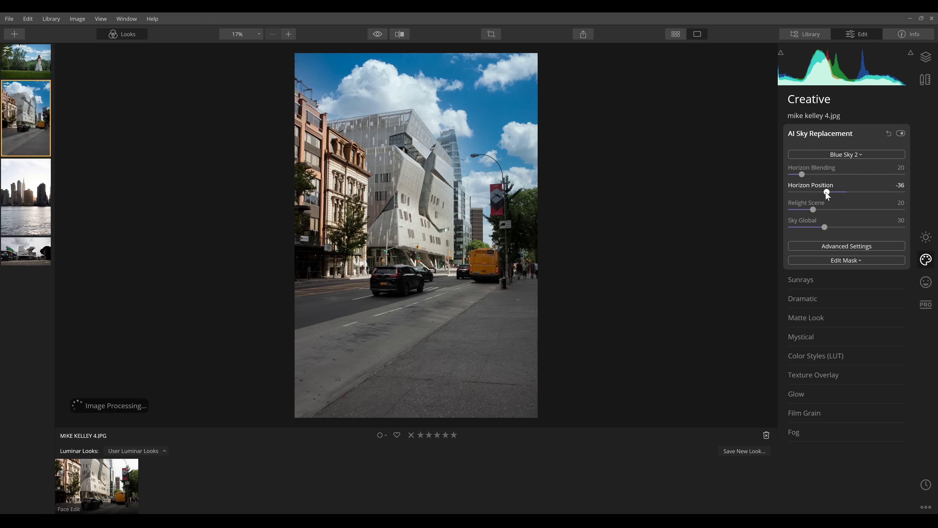
drag(827, 192, 841, 192)
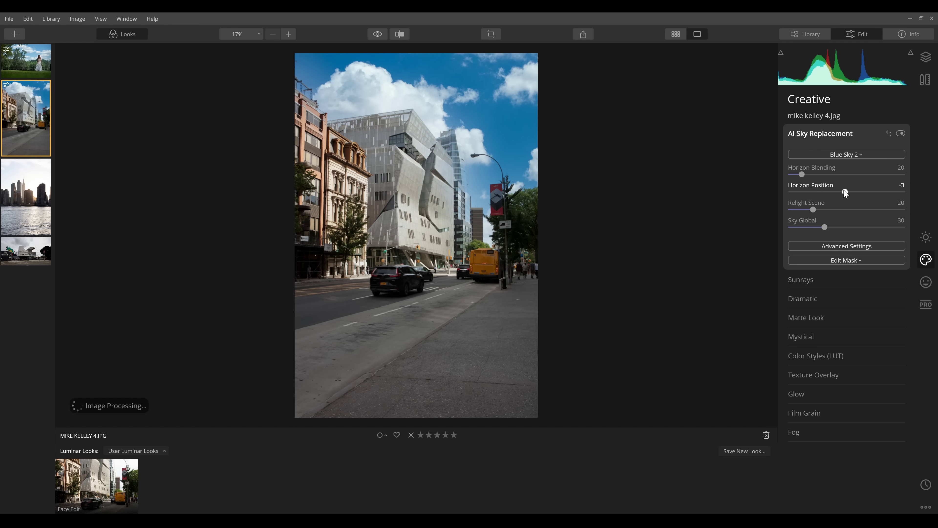
drag(868, 192, 879, 192)
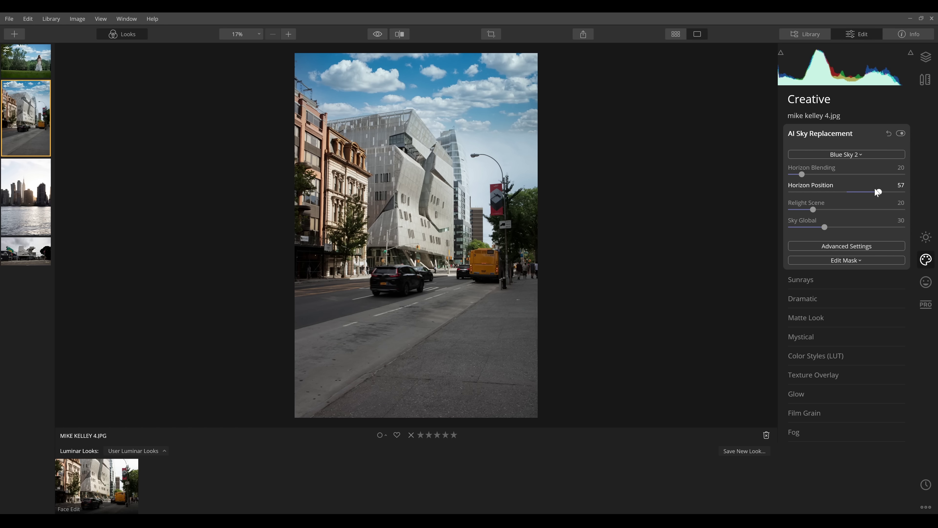
click(863, 192)
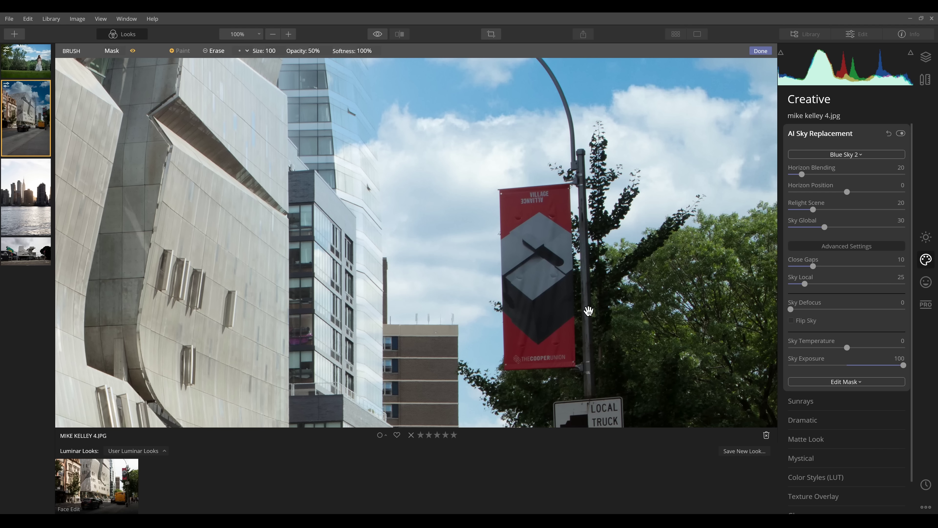
Step: Inspect at 100% how the Blue Sky 2 replacement meets the trees, banner, lamp post and glass tower
drag(509, 352, 521, 190)
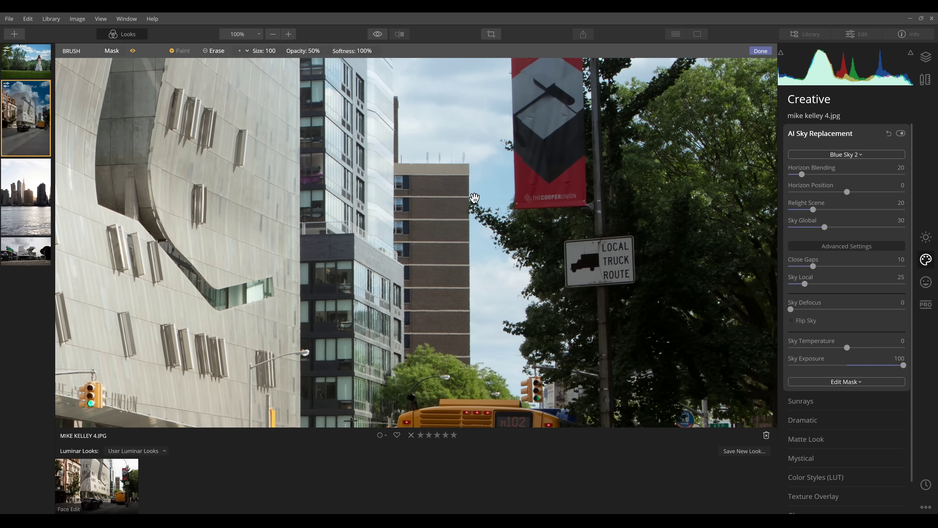
drag(388, 134, 473, 321)
drag(458, 150, 469, 341)
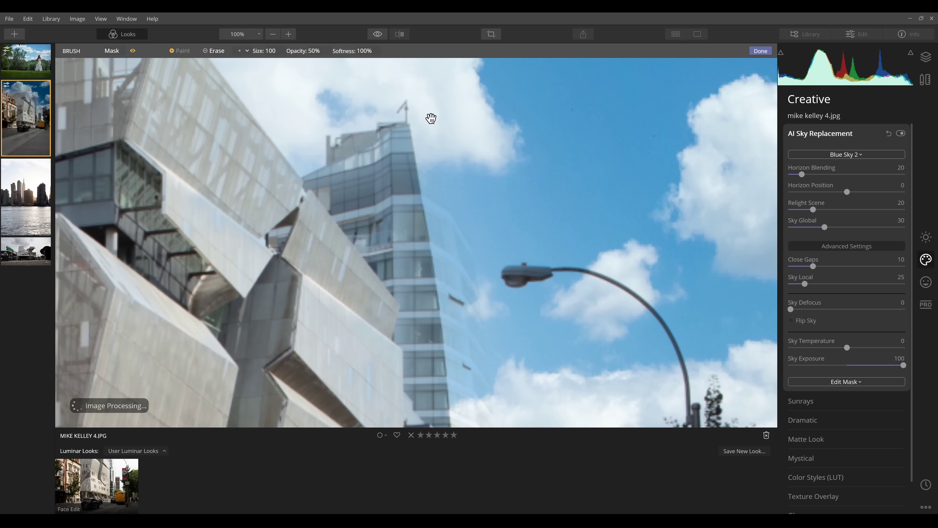
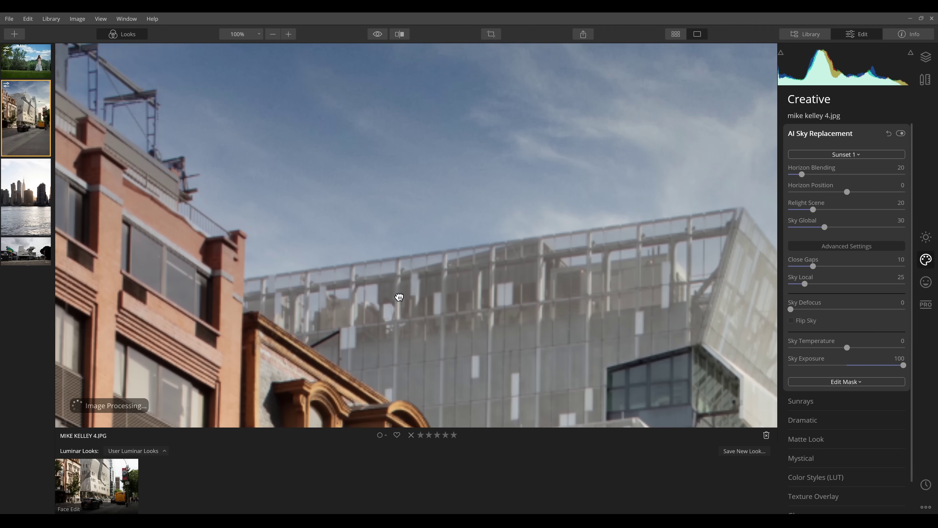
Step: Examine the Sunset 1 sky replacement at 100% along the rooftops, glass tower, banner and trees
drag(442, 205, 154, 150)
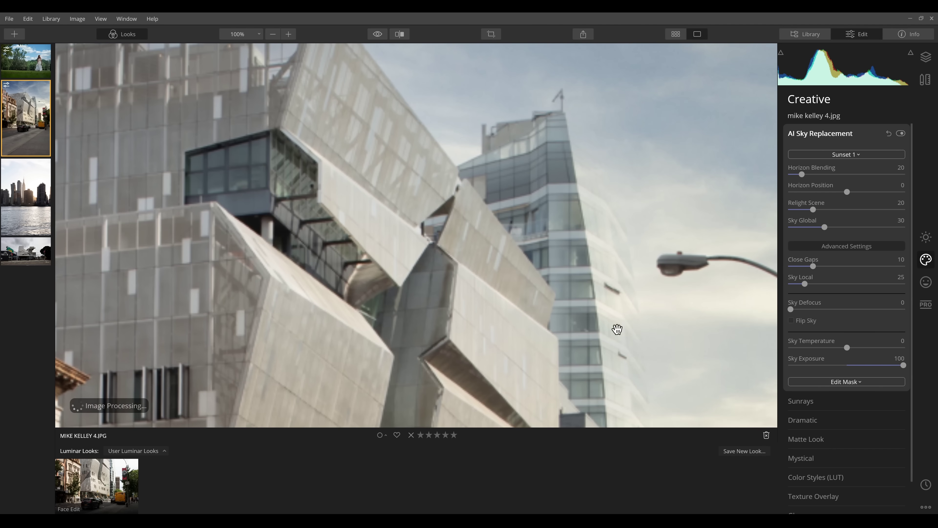
drag(627, 295, 512, 218)
drag(667, 391, 504, 157)
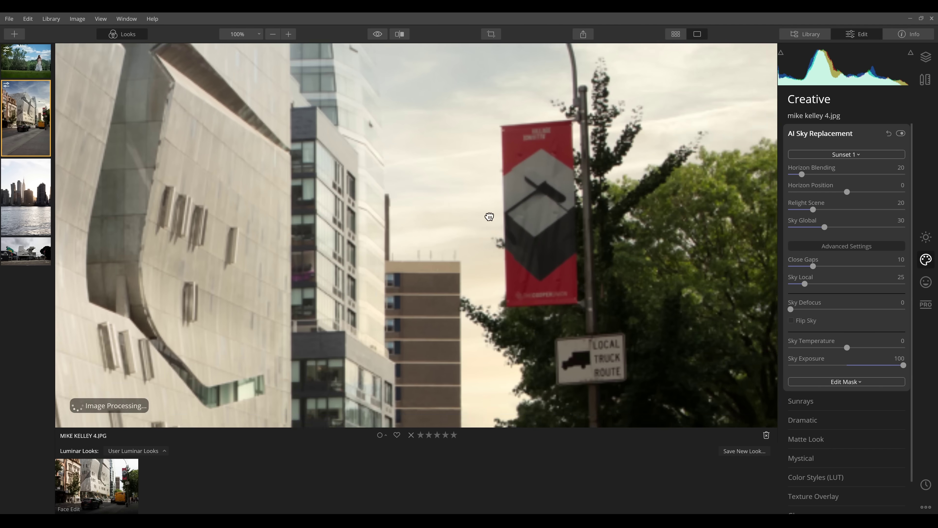
drag(491, 336, 488, 226)
mouse_move(185, 140)
mouse_down()
mouse_move(292, 186)
mouse_move(354, 251)
mouse_up()
drag(395, 166, 387, 300)
mouse_move(368, 144)
mouse_down()
mouse_move(324, 291)
mouse_move(295, 245)
mouse_up()
drag(502, 295, 442, 240)
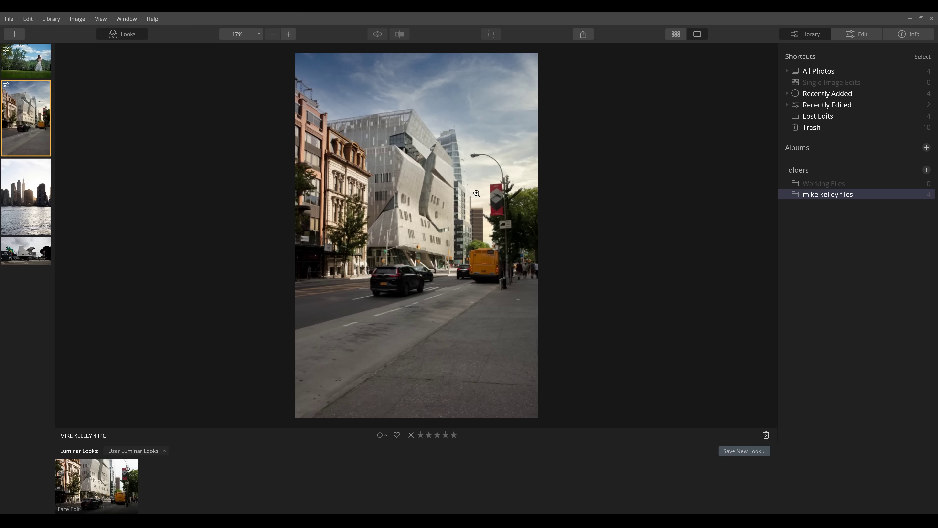
Step: Open the waterfront skyline photo for editing and replace its sky with Sunset 2
click(17, 195)
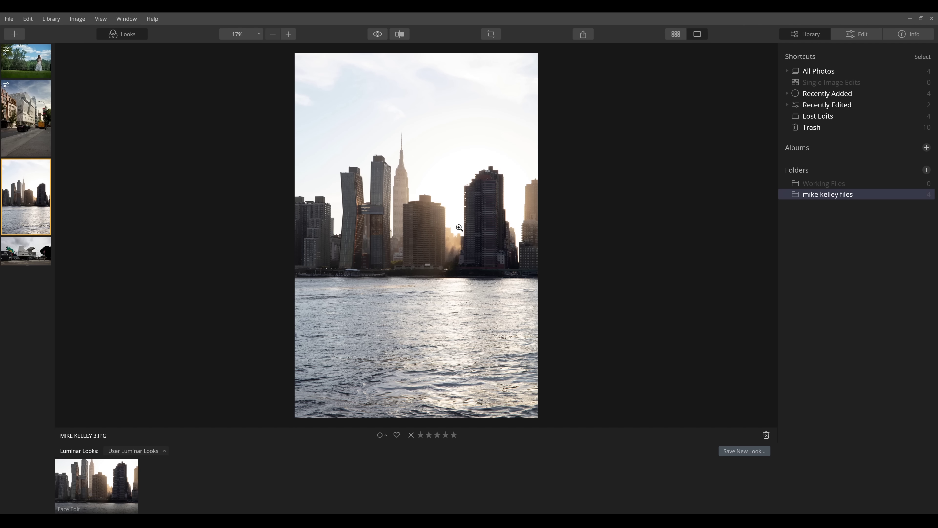
click(853, 33)
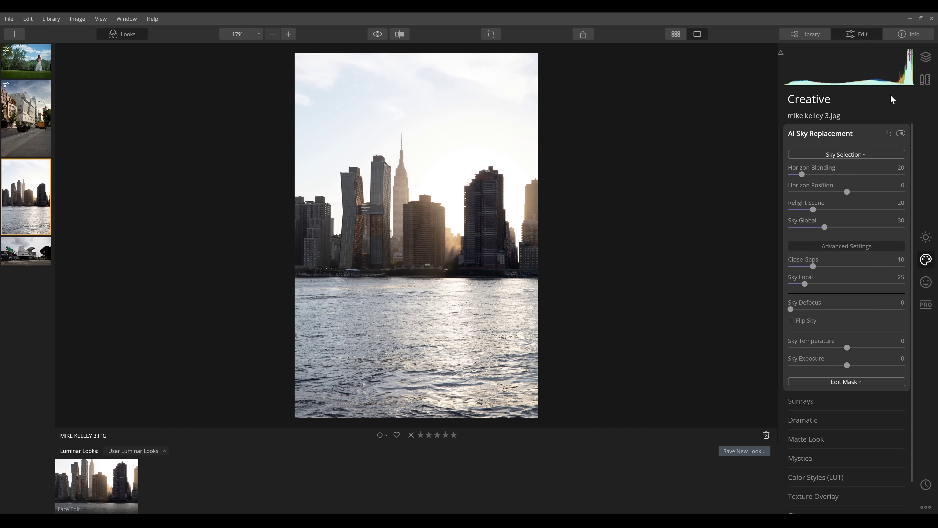
click(858, 155)
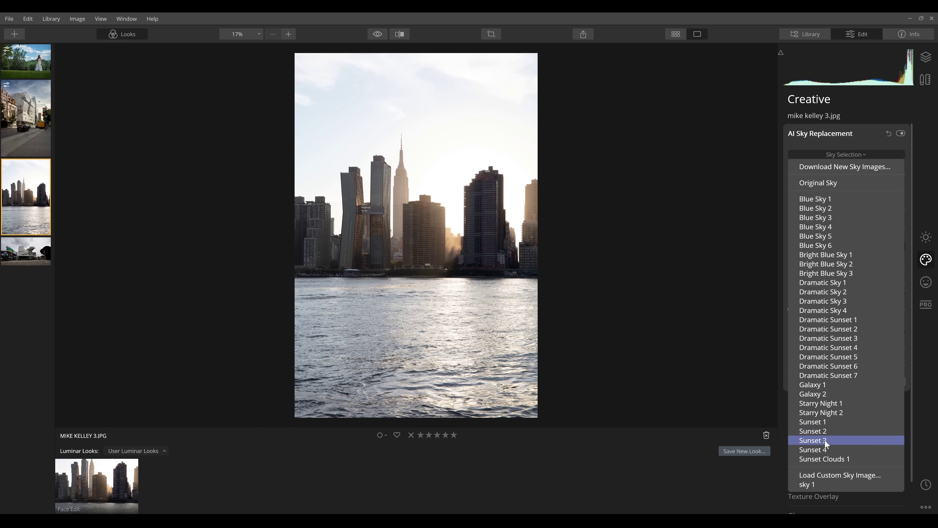
click(825, 431)
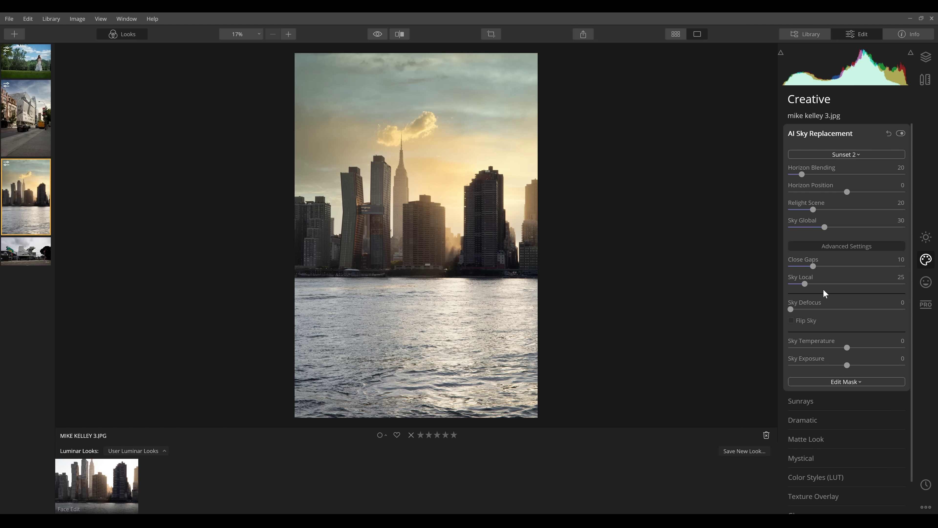
Step: Try the Sunset 3 and Sunset 4 skies on the skyline photo and return to Sunset 2
click(858, 155)
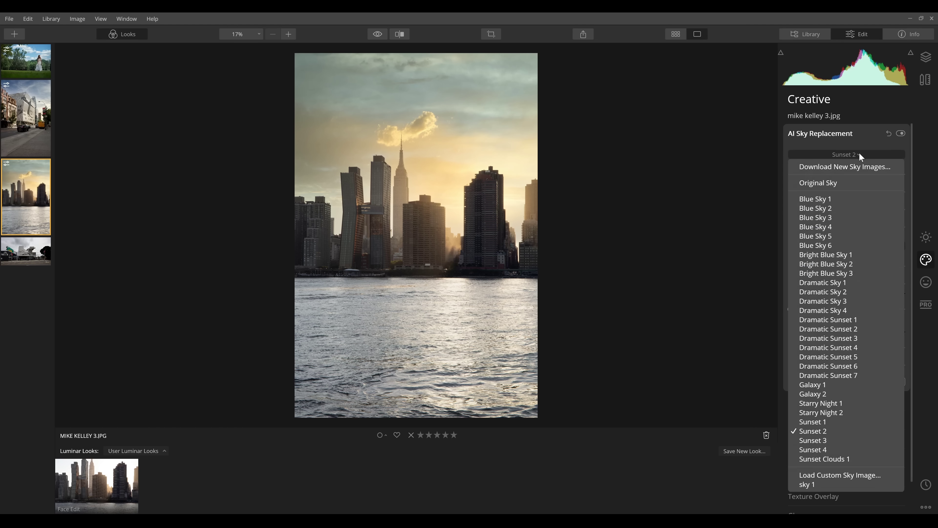
click(822, 440)
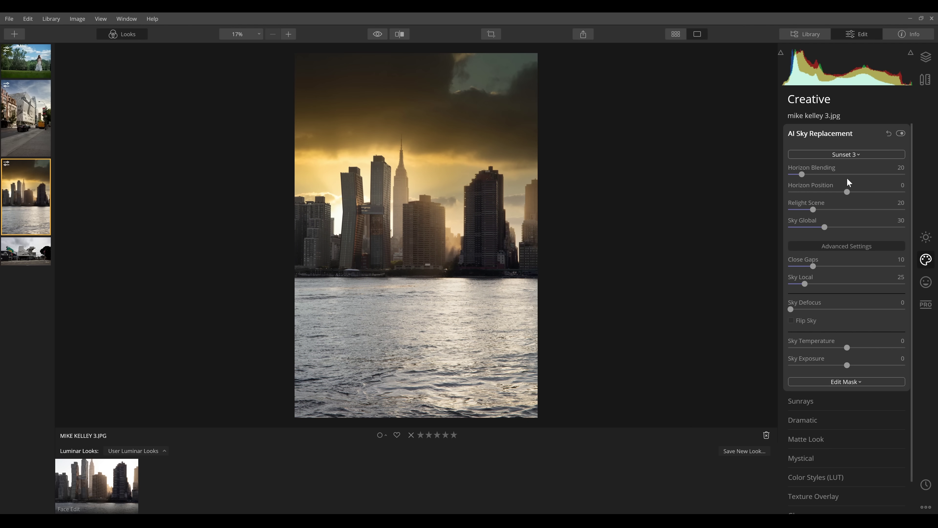
click(853, 155)
click(849, 447)
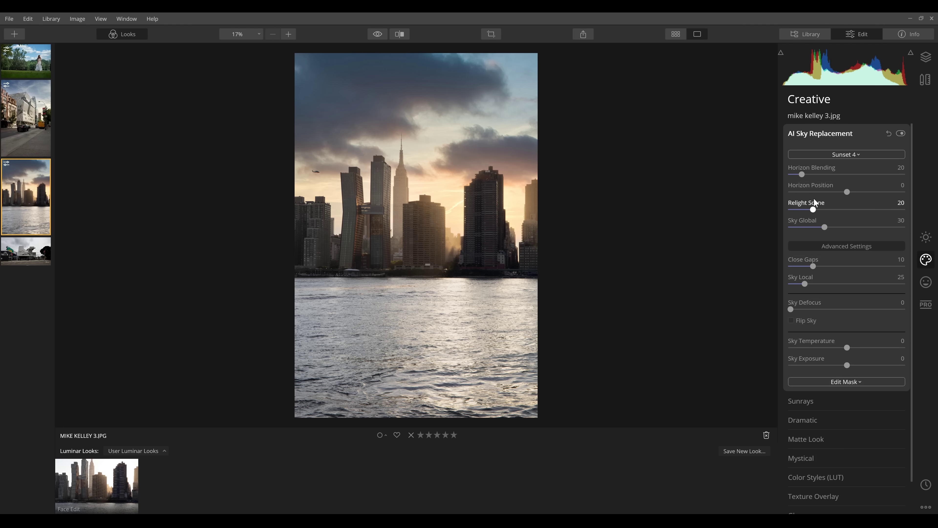
click(857, 154)
click(848, 429)
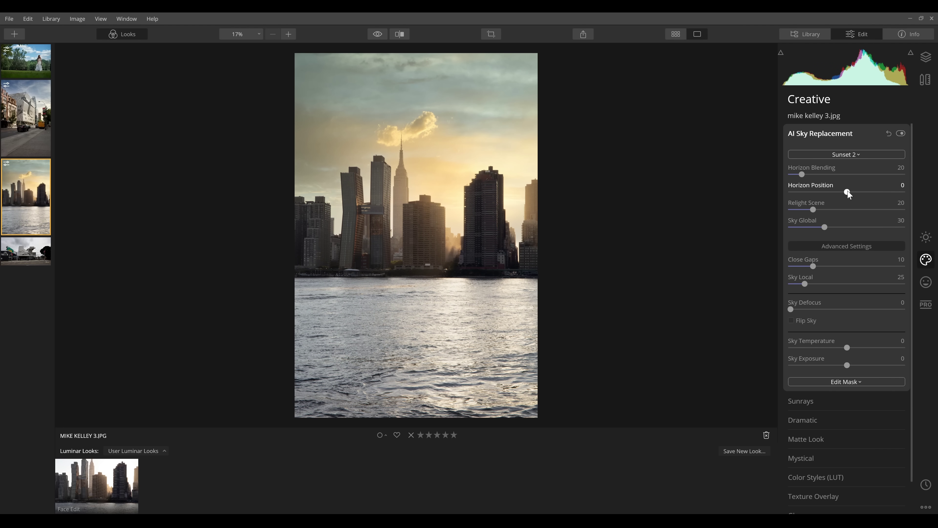
Step: Set the Horizon Position of the skyline photo's replacement sky to -20
click(836, 189)
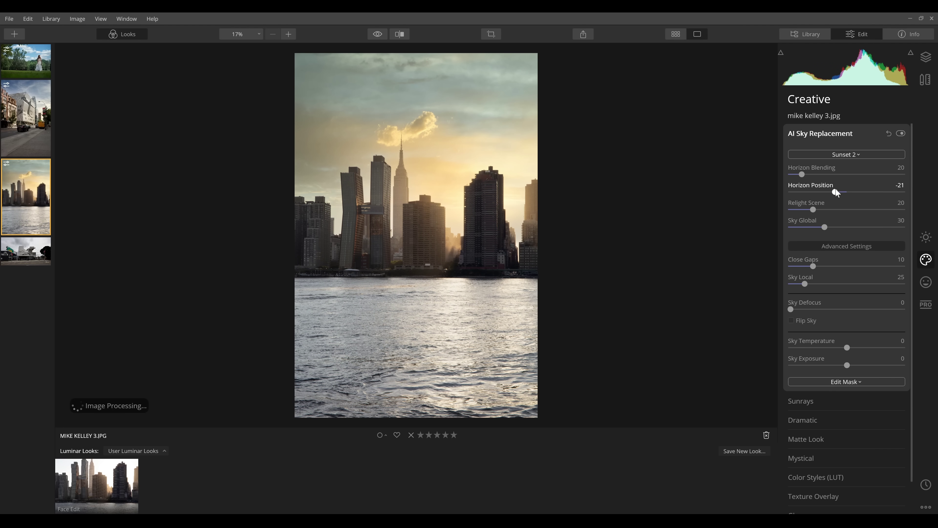
drag(836, 188, 836, 188)
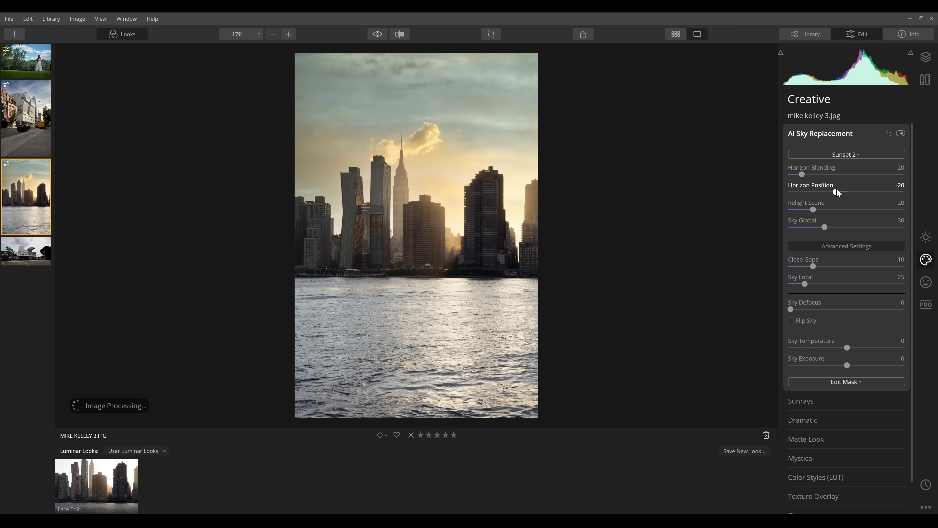
Step: Add sunrays to the skyline photo with the sun center between the two waterfront buildings, Amount about 36, and fine-tune Overall Look
click(849, 401)
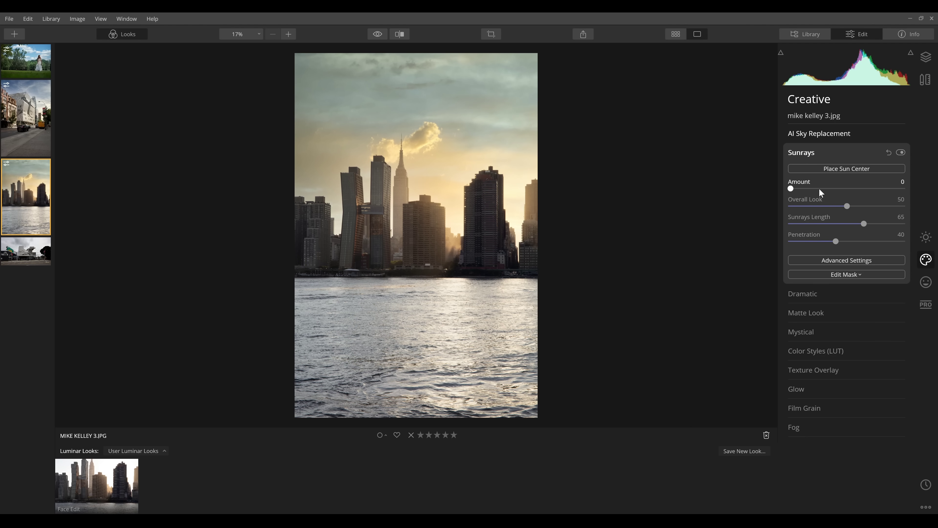
click(795, 171)
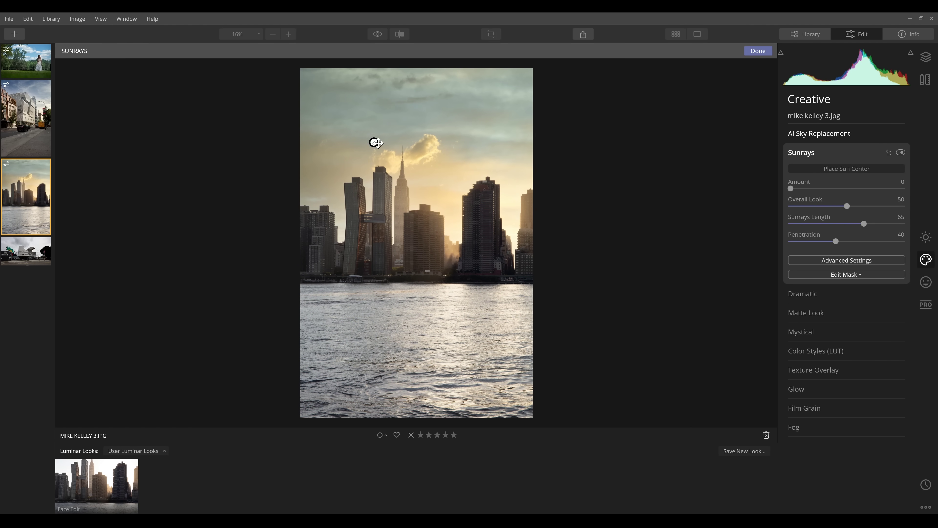
drag(462, 223, 459, 232)
drag(790, 189, 836, 191)
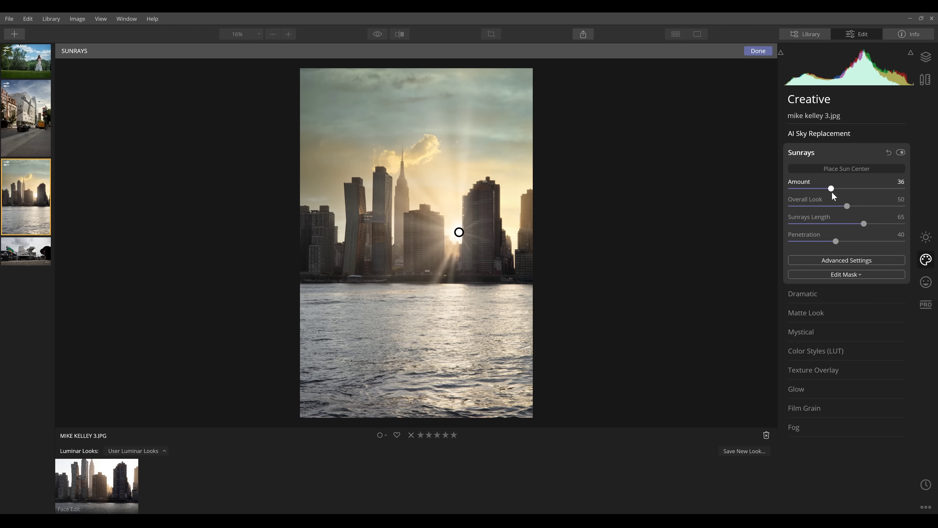
drag(845, 206, 844, 206)
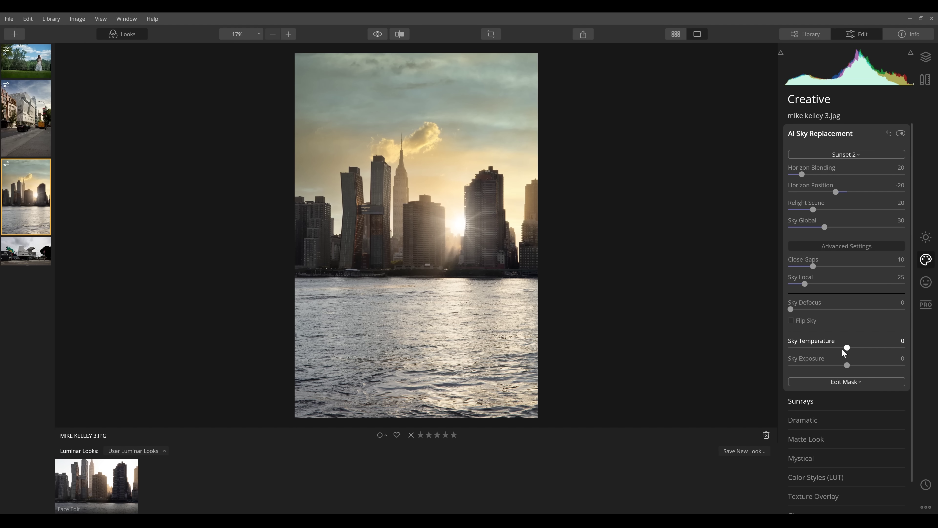
Step: Set the skyline photo's replacement sky to Sky Temperature 29 and Sky Exposure 45
mouse_move(847, 348)
mouse_down()
mouse_move(779, 351)
mouse_move(898, 346)
mouse_move(877, 342)
mouse_move(889, 336)
mouse_move(862, 342)
mouse_move(876, 332)
mouse_move(853, 341)
mouse_move(862, 339)
mouse_up()
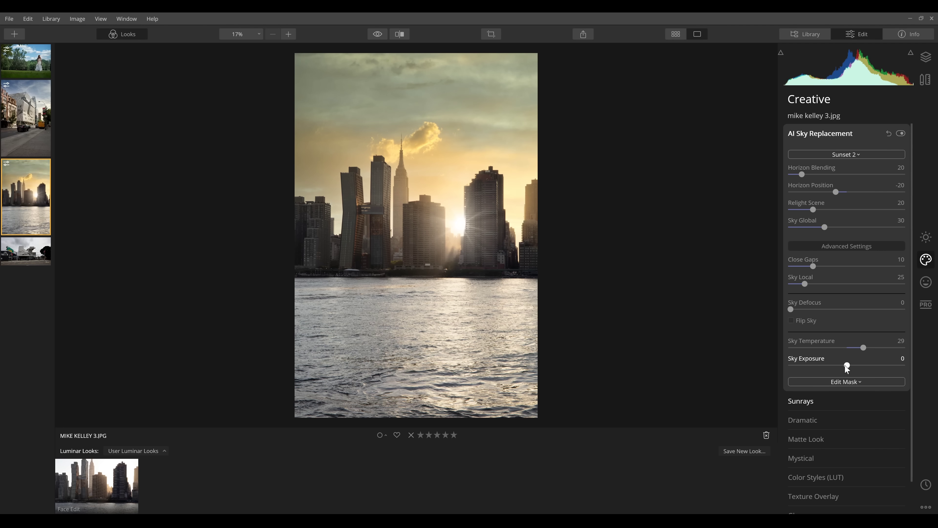
drag(849, 365, 871, 350)
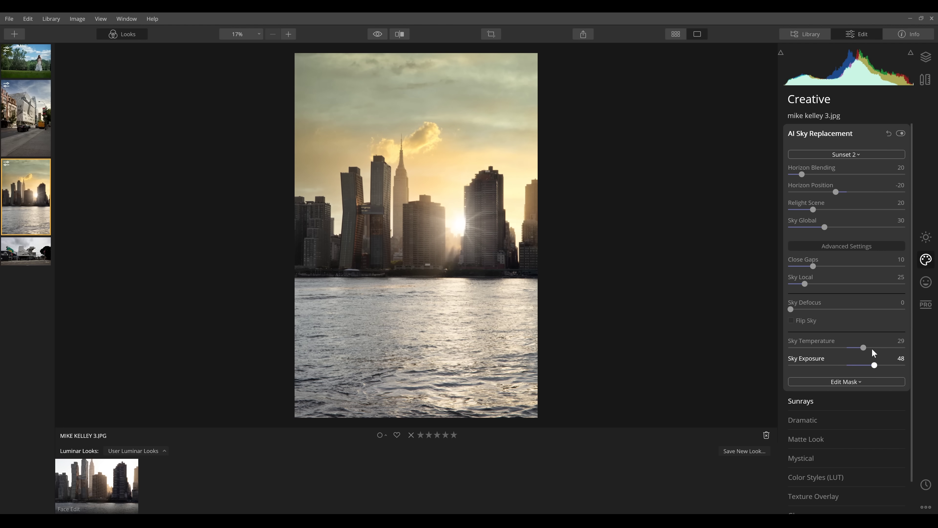
drag(874, 347, 872, 348)
Step: Compare the edited skyline photo with its original at 100% around the sun and the waterfront towers
key(ctrl+alt+0)
click(377, 33)
click(377, 33)
click(377, 33)
click(377, 33)
click(379, 37)
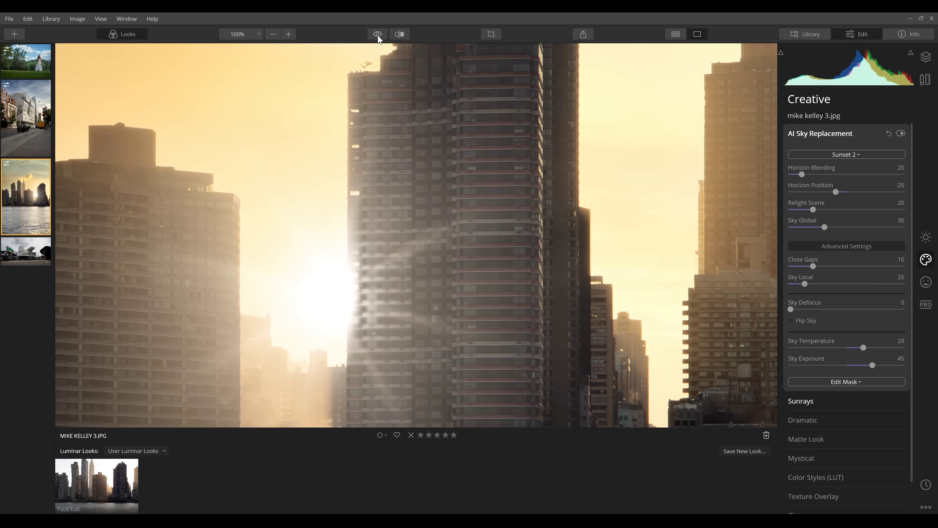
click(378, 37)
click(378, 37)
click(378, 37)
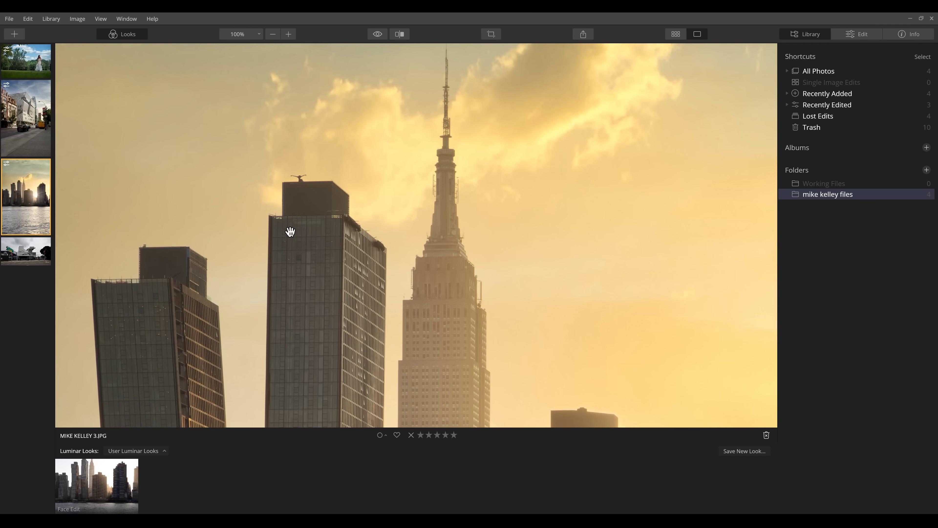
Step: Examine the skyline's rooftops, spire and building edges against the replaced sky at 100%
drag(291, 232, 497, 165)
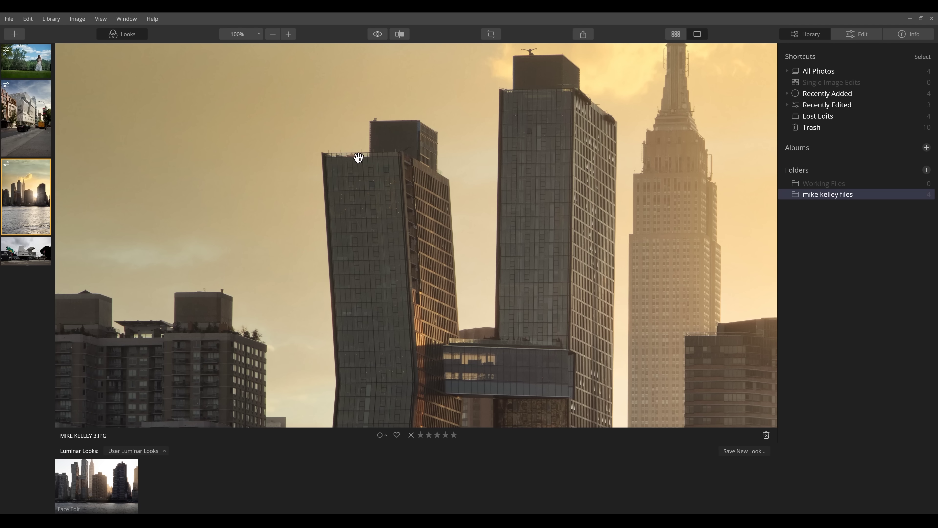
drag(249, 287, 559, 296)
drag(623, 296, 624, 170)
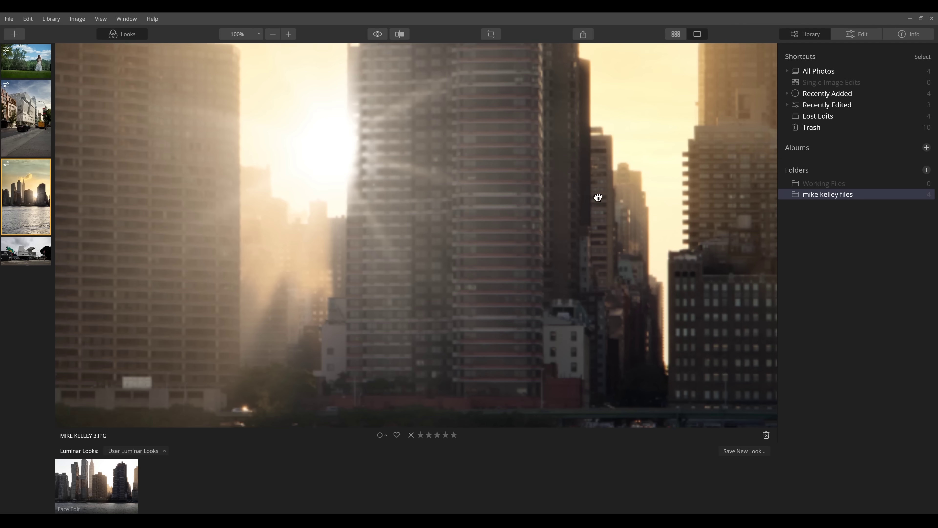
drag(541, 329, 550, 239)
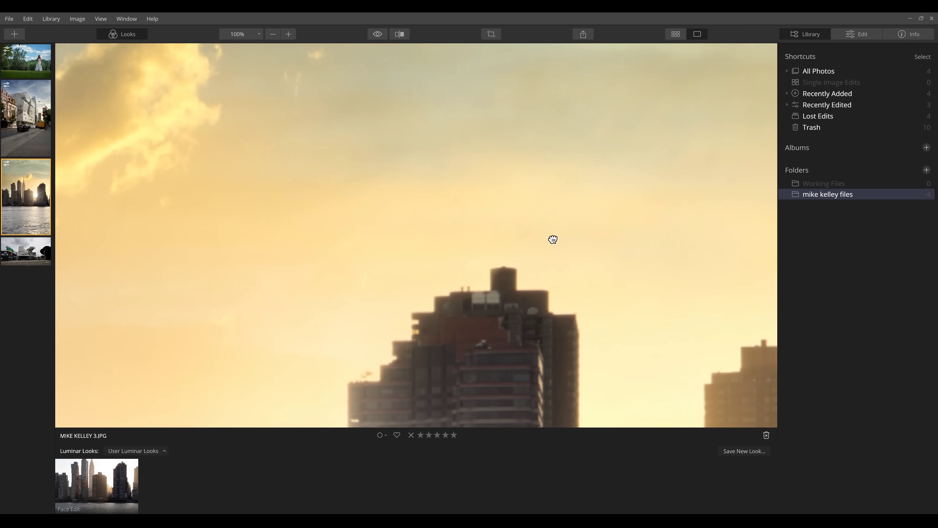
drag(542, 180, 729, 141)
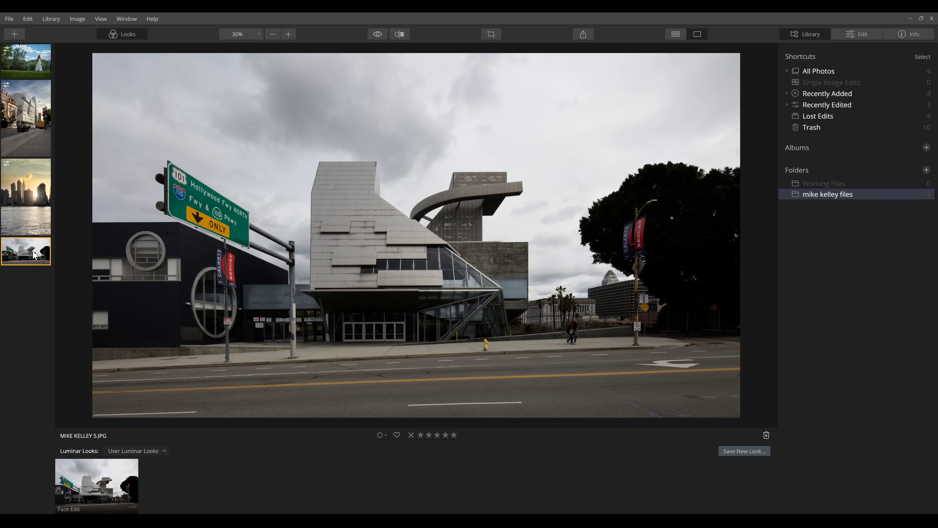
Step: Open mike kelley 5.jpg for editing and replace its sky with Dramatic Sky 1
click(864, 35)
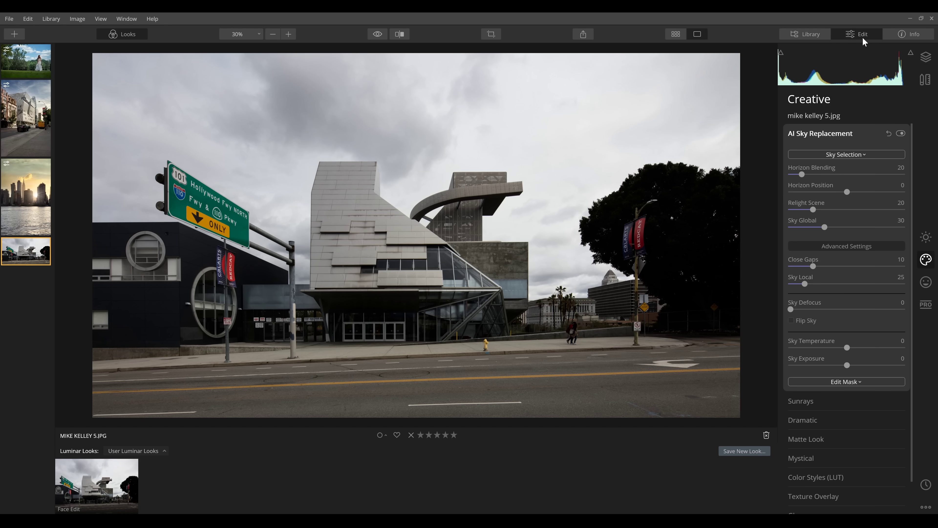
click(864, 153)
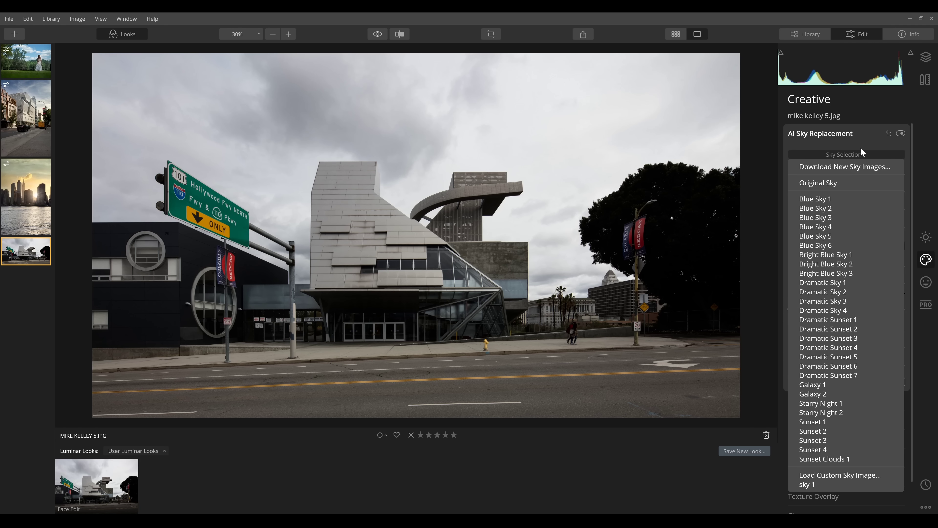
click(840, 283)
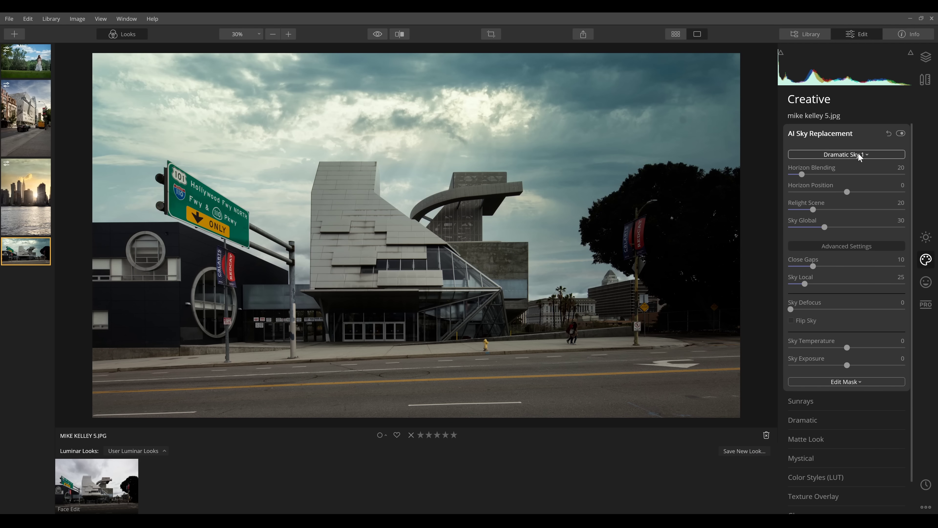
Step: Try Dramatic Sky 2 on the street photo and switch the replacement sky to Dramatic Sky 3
click(858, 154)
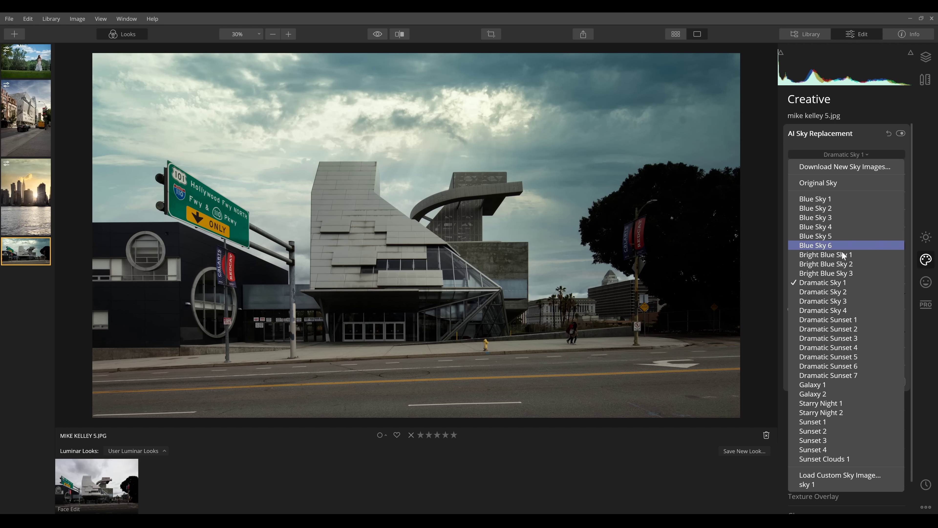
click(833, 292)
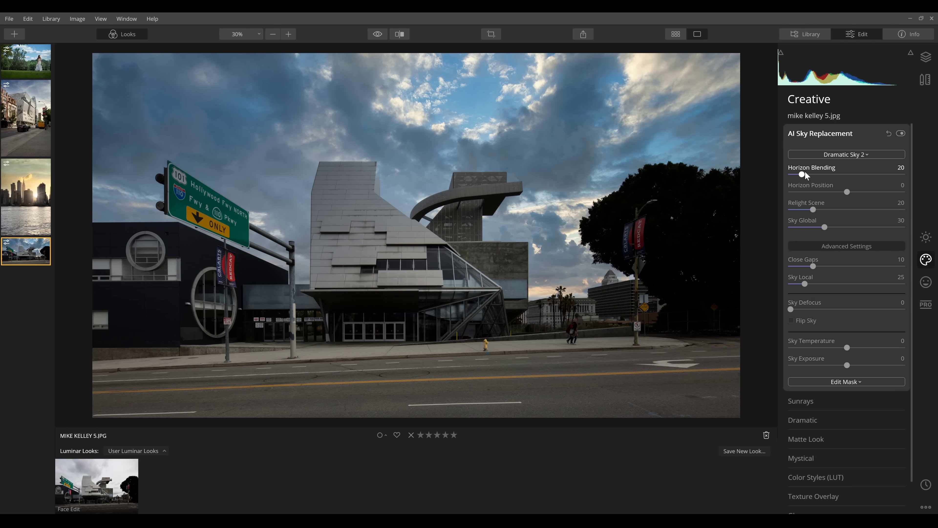
click(841, 153)
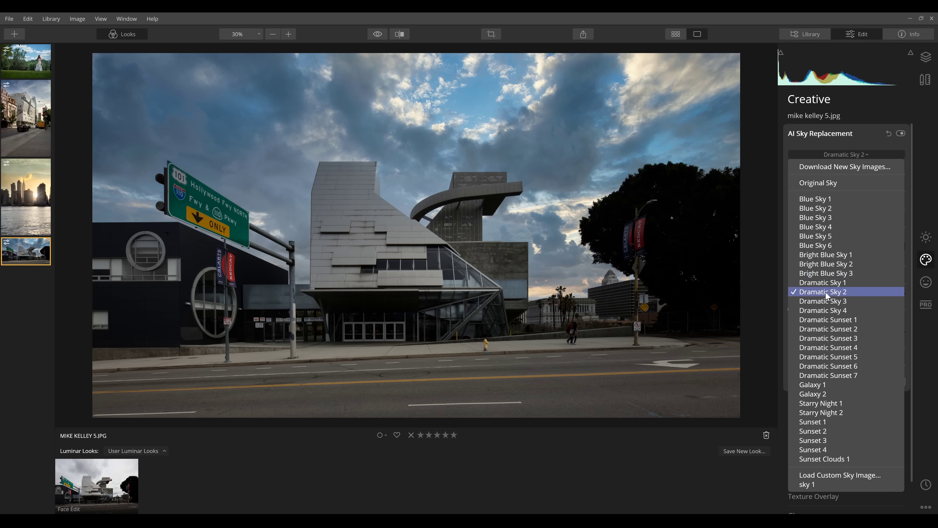
click(826, 302)
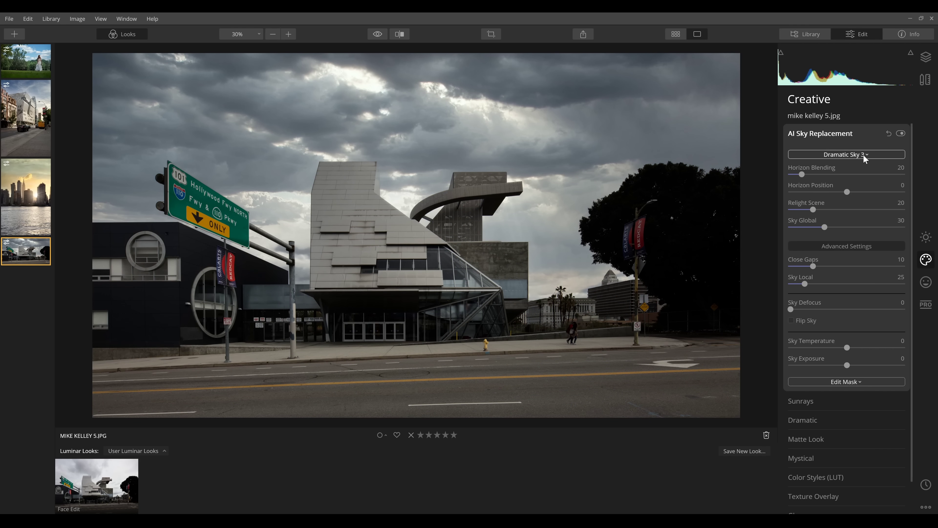
Step: Compare the full Dramatic Sky 3 version of the street photo with the original
click(376, 34)
click(376, 34)
click(375, 34)
click(376, 34)
click(376, 34)
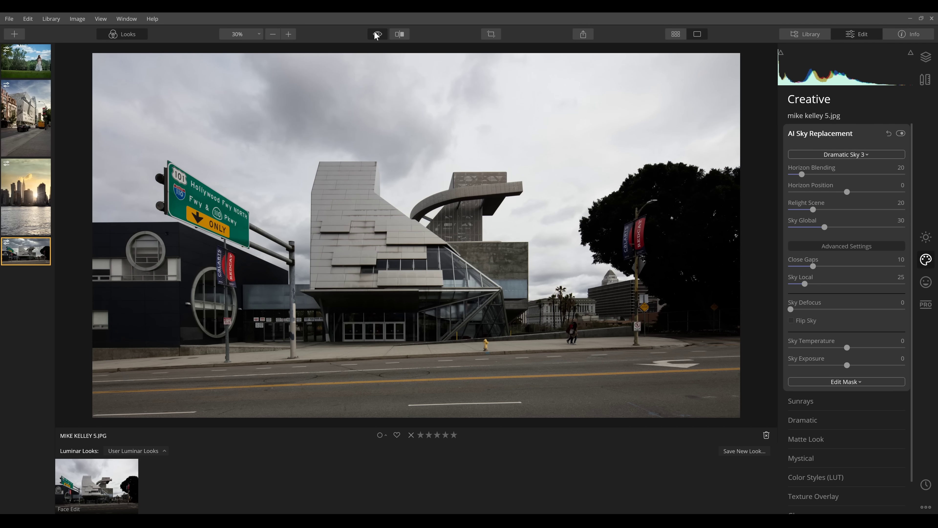
click(376, 34)
click(375, 34)
click(375, 34)
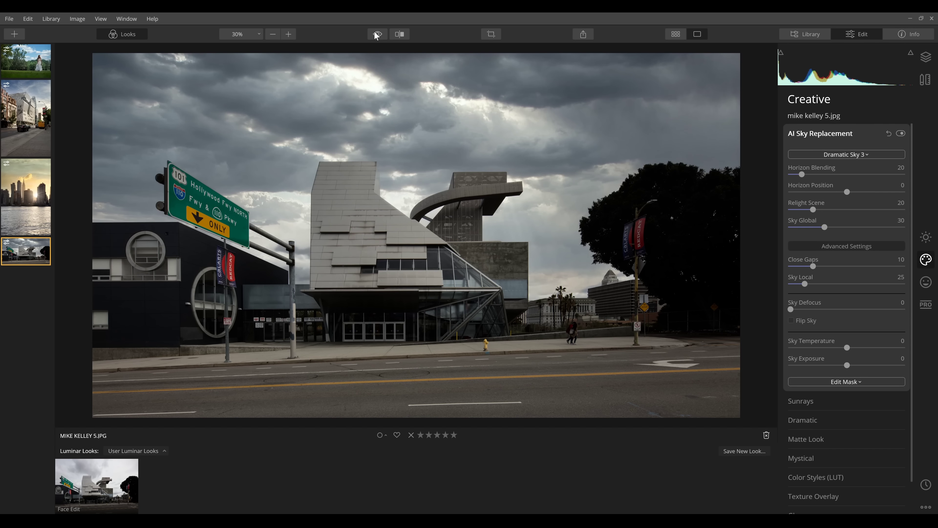
Step: Examine the sky replacement at 100% around the tree, palms, curved structure and angular building, and compare the building tops with the original
key(ctrl+shift+l)
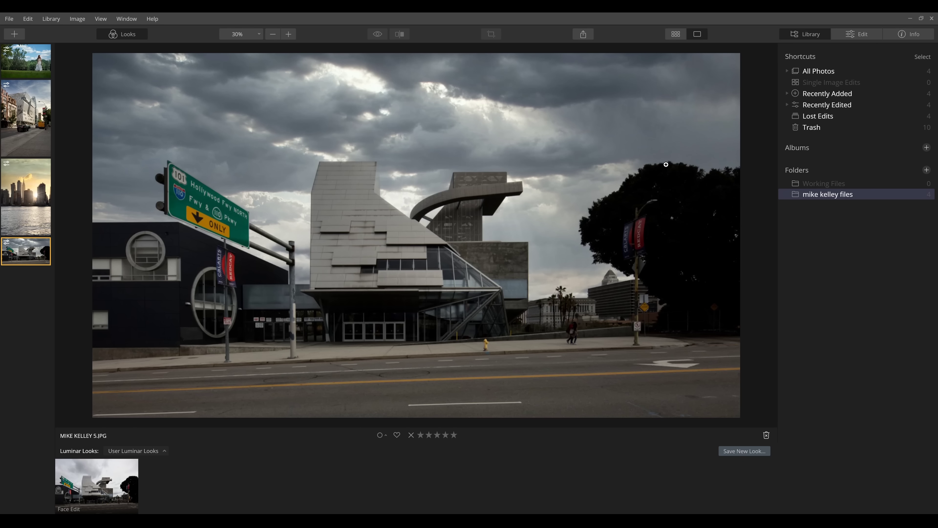
click(699, 173)
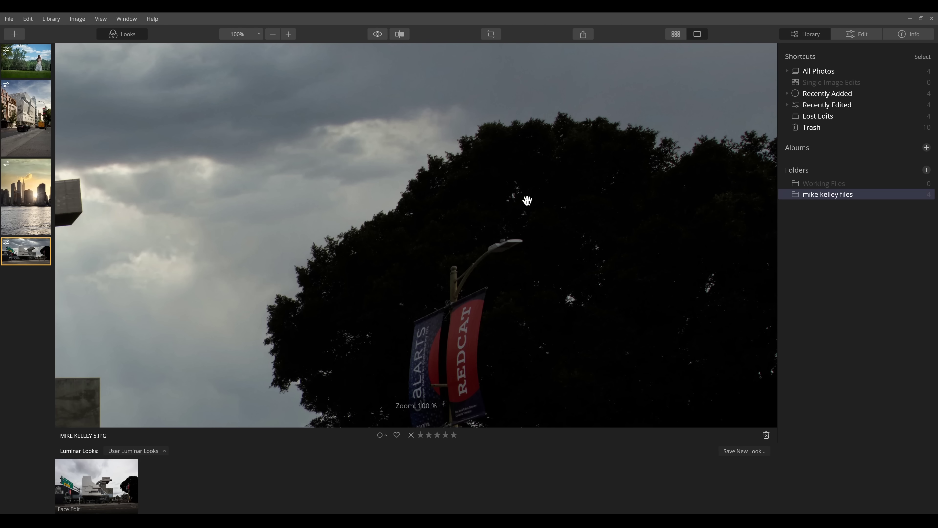
drag(390, 221, 597, 109)
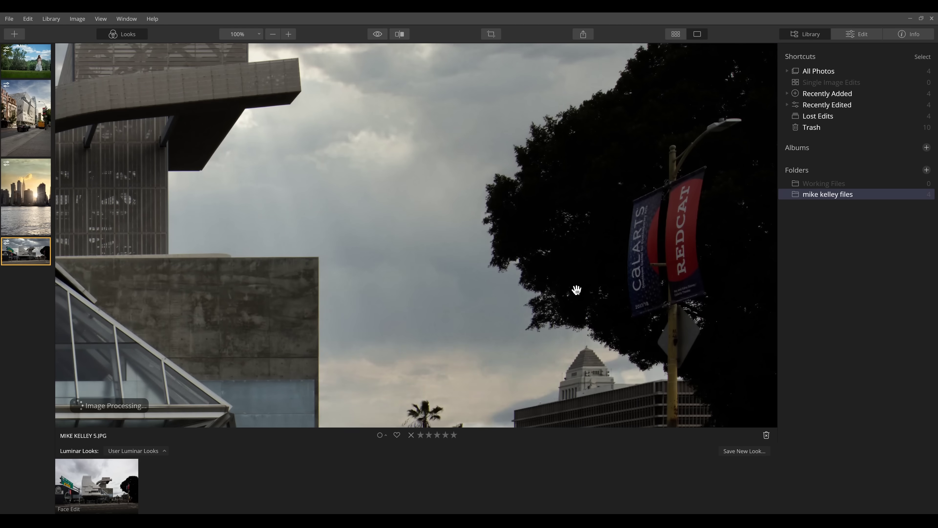
drag(550, 345, 588, 184)
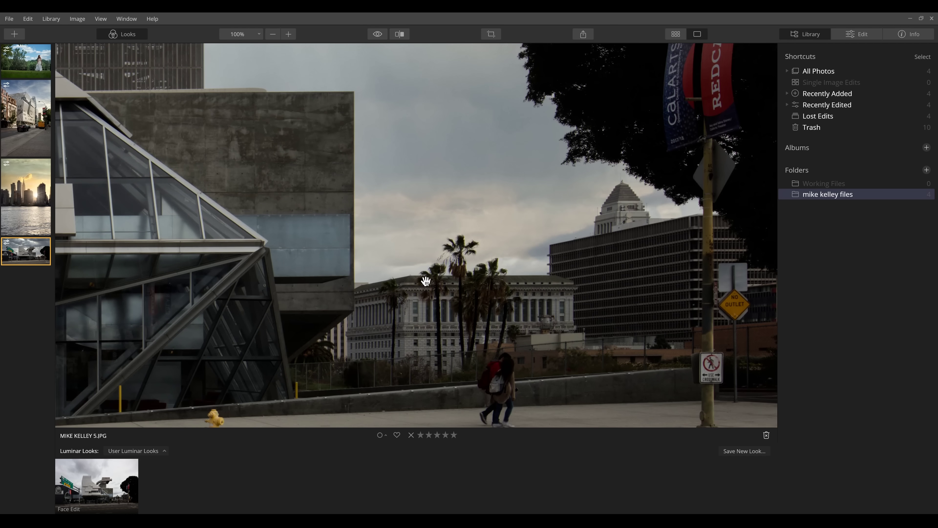
drag(311, 168, 540, 327)
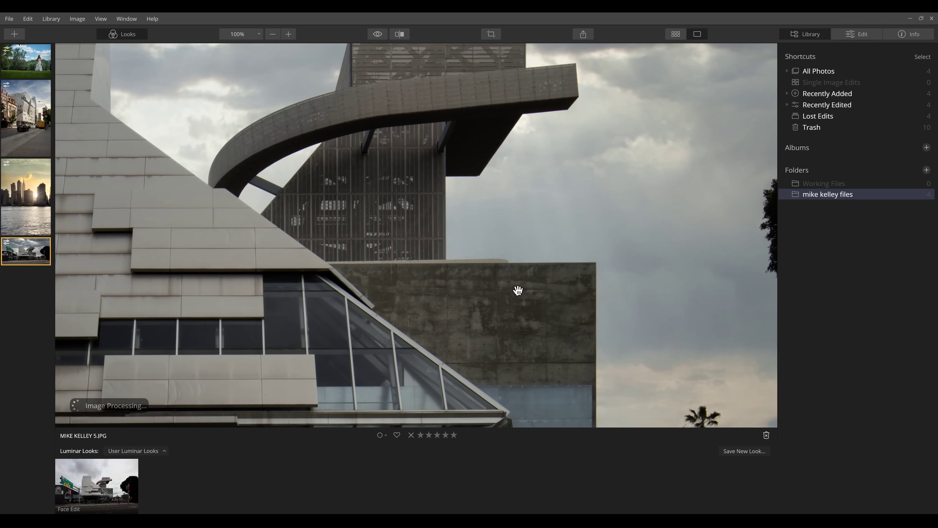
drag(401, 201, 482, 299)
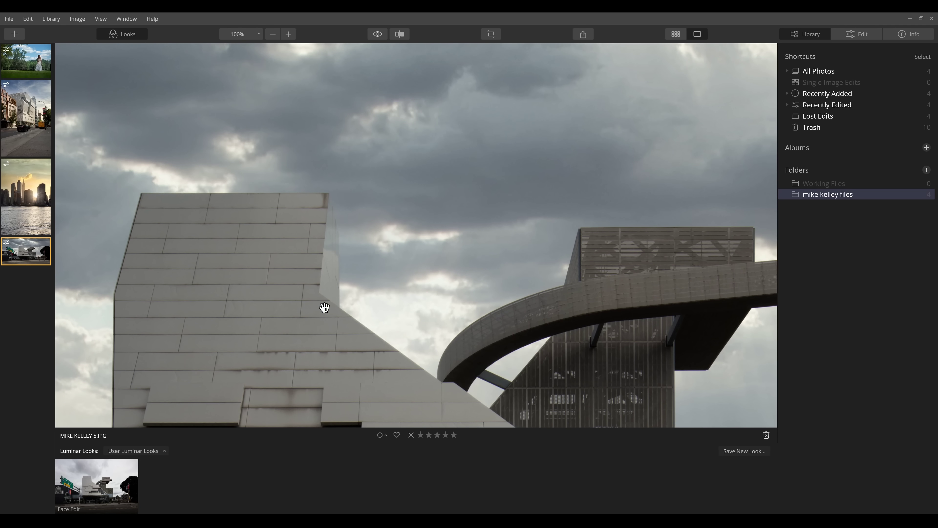
click(378, 34)
click(377, 34)
click(377, 34)
Step: Compare the area around the green highway sign and its support poles with the original at 100%
drag(274, 273, 540, 203)
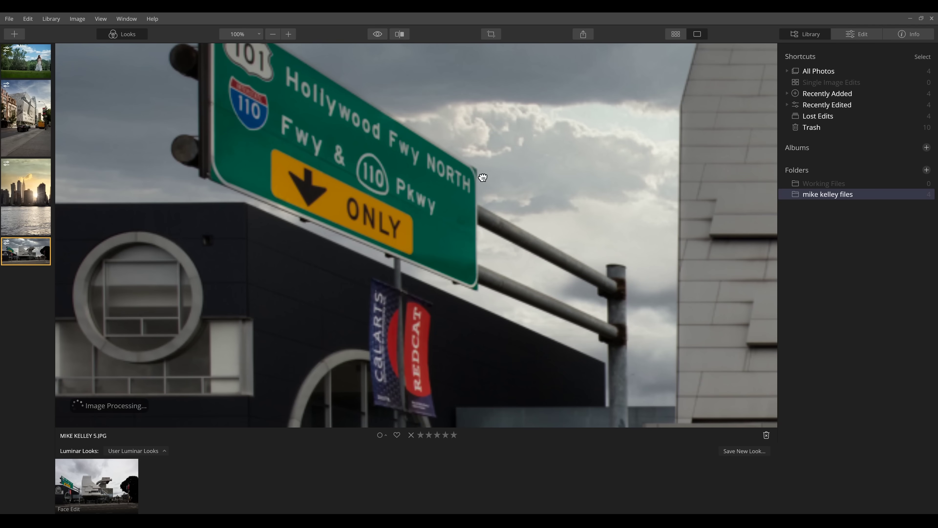
click(377, 34)
click(377, 34)
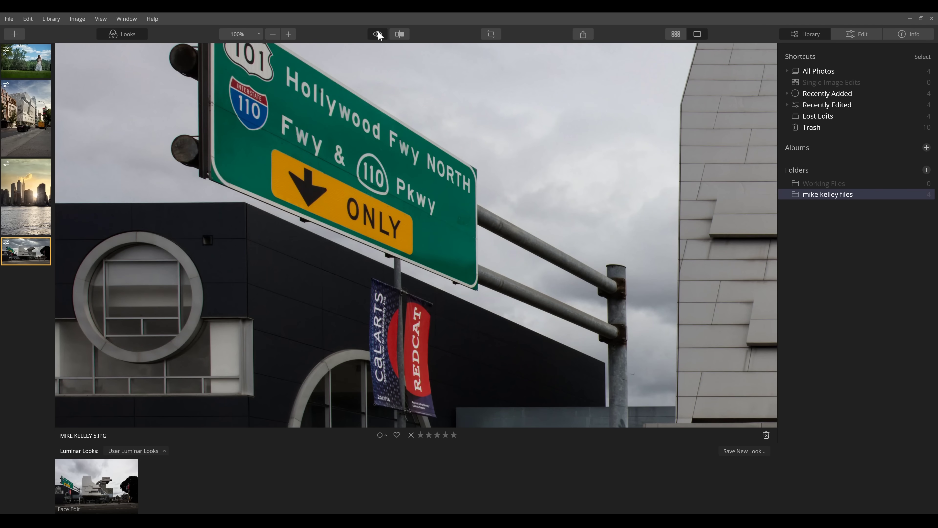
click(378, 34)
click(377, 34)
click(378, 34)
click(377, 34)
click(378, 34)
click(378, 34)
click(377, 34)
click(377, 34)
Step: Examine the replaced clouds and edges above the highway sign and dark building, comparing them with the original
drag(300, 166, 412, 170)
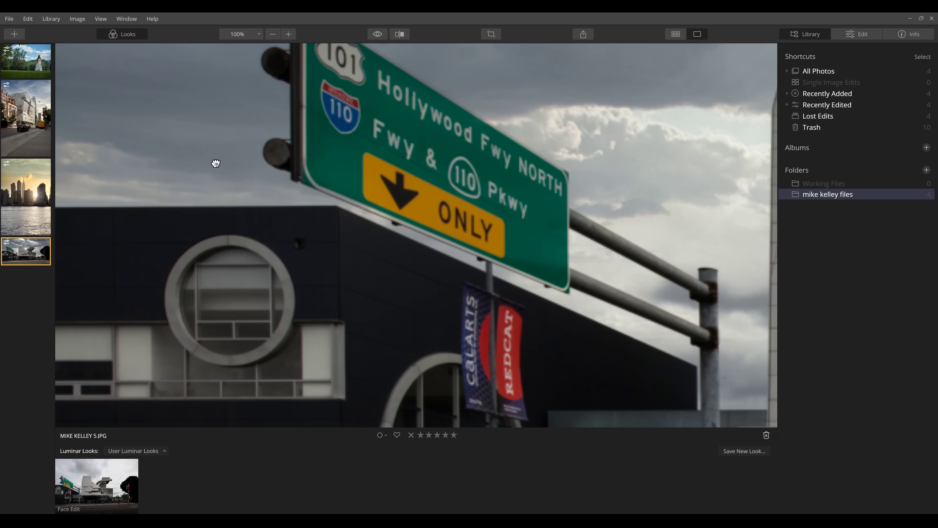
drag(209, 157, 242, 299)
drag(247, 180, 260, 287)
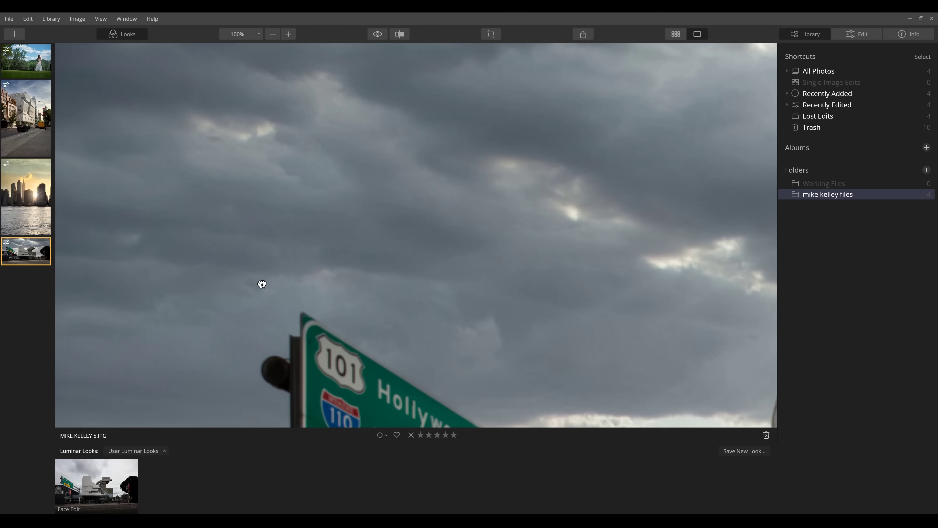
click(375, 37)
click(376, 35)
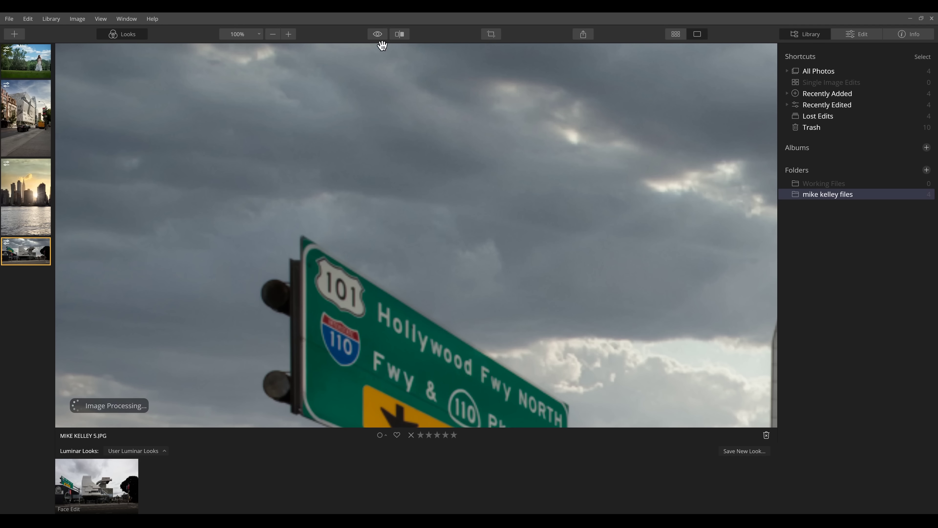
drag(377, 78, 479, 180)
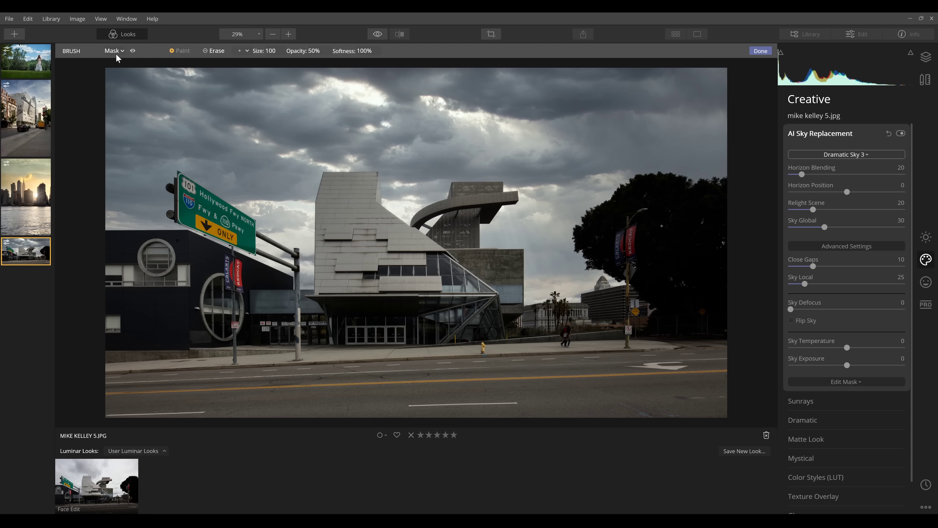
Step: Erase part of the Dramatic Sky 3 replacement above the central buildings with a size 100, 50% opacity mask brush and show the mask
click(115, 53)
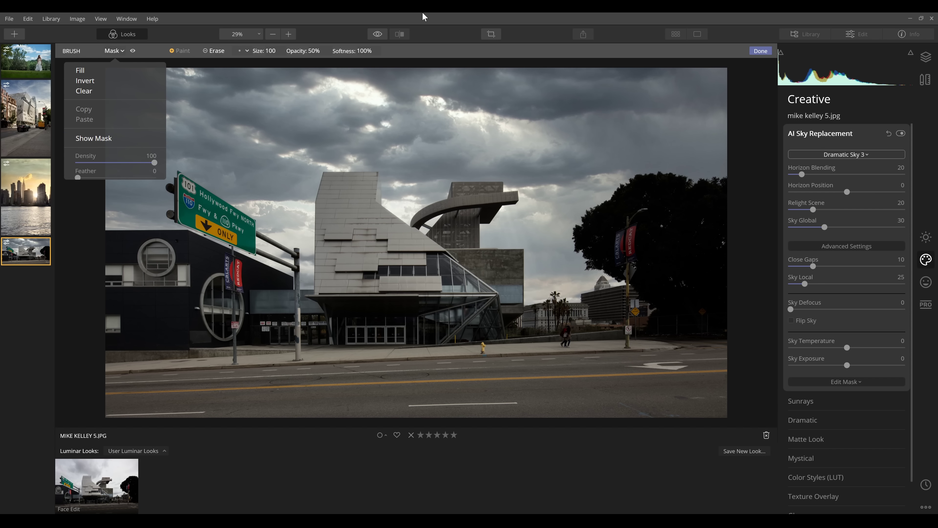
click(451, 17)
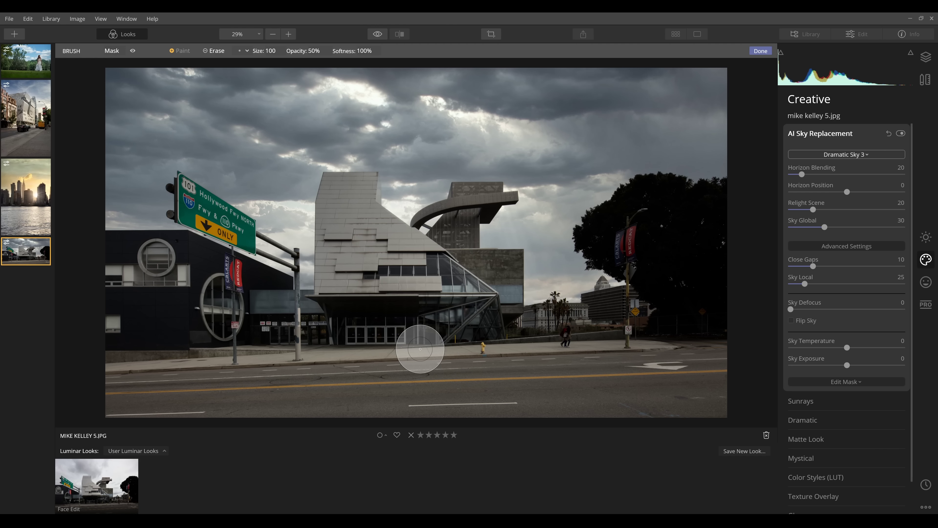
click(182, 50)
mouse_move(442, 142)
mouse_down()
mouse_move(467, 129)
mouse_move(350, 157)
mouse_up()
mouse_move(478, 153)
mouse_down()
mouse_move(416, 131)
mouse_move(426, 126)
mouse_move(404, 109)
mouse_move(420, 107)
mouse_move(388, 127)
mouse_up()
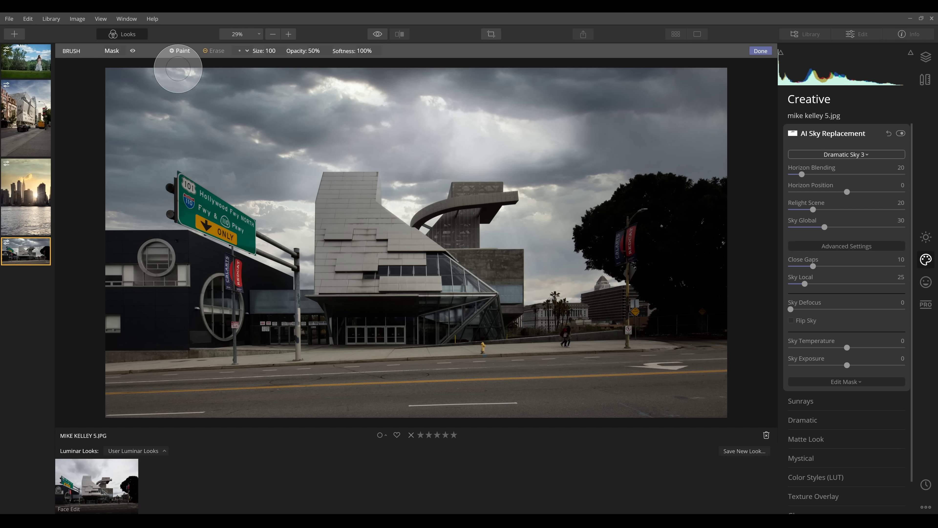
click(133, 50)
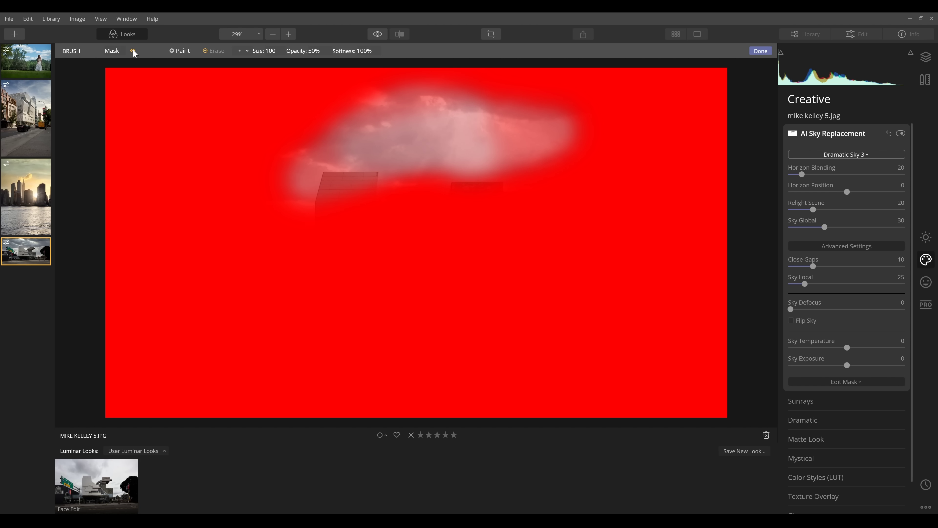